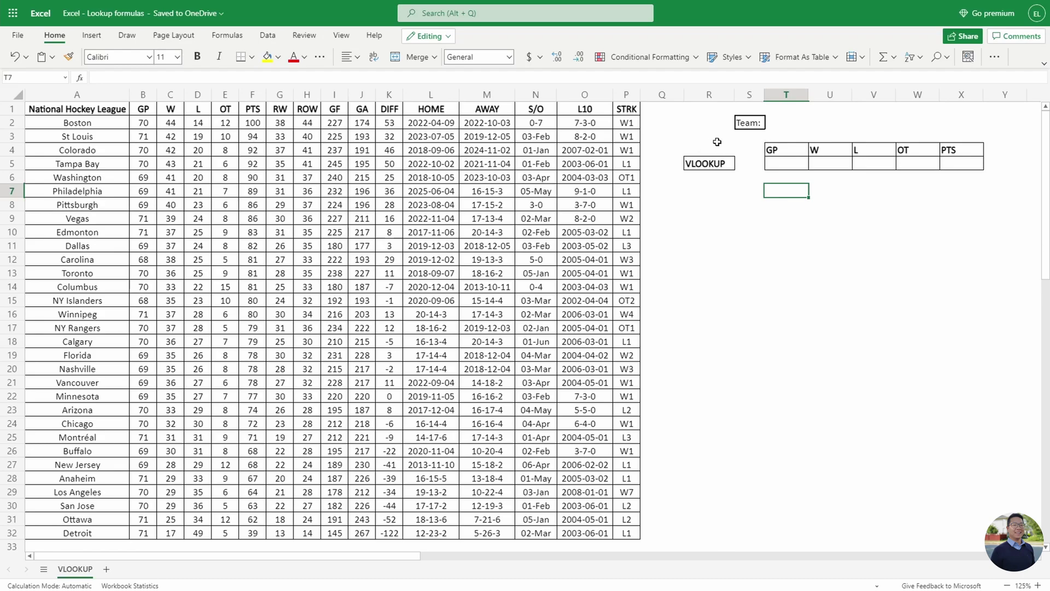
double_click(789, 124)
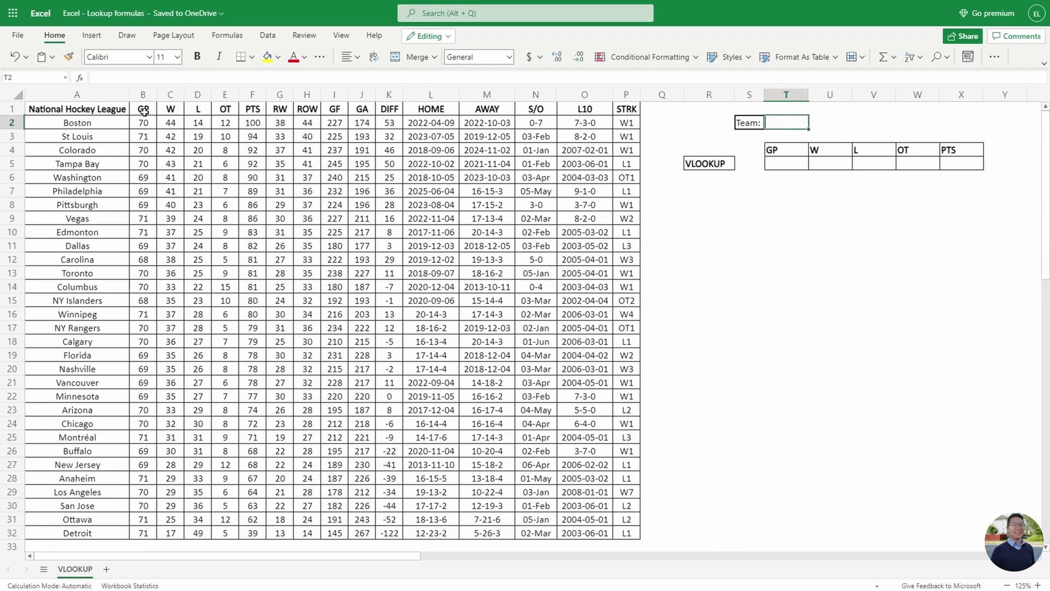
left_click_drag(144, 123, 143, 273)
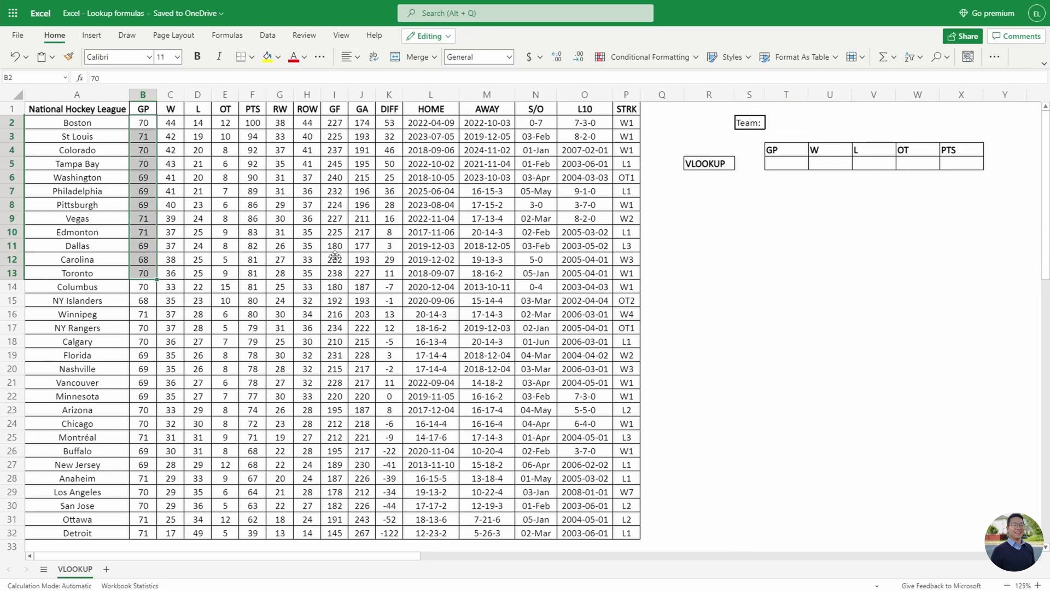
- Start a VLOOKUP formula in the GP result cell T5 with the team cell as absolute lookup value $T$2
left_click(781, 164)
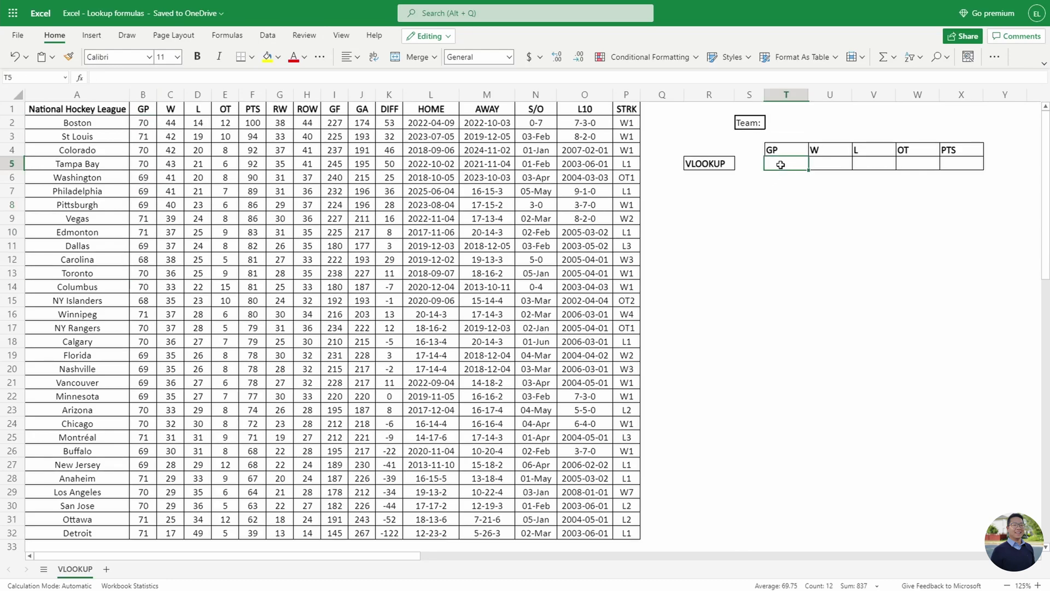
type("=")
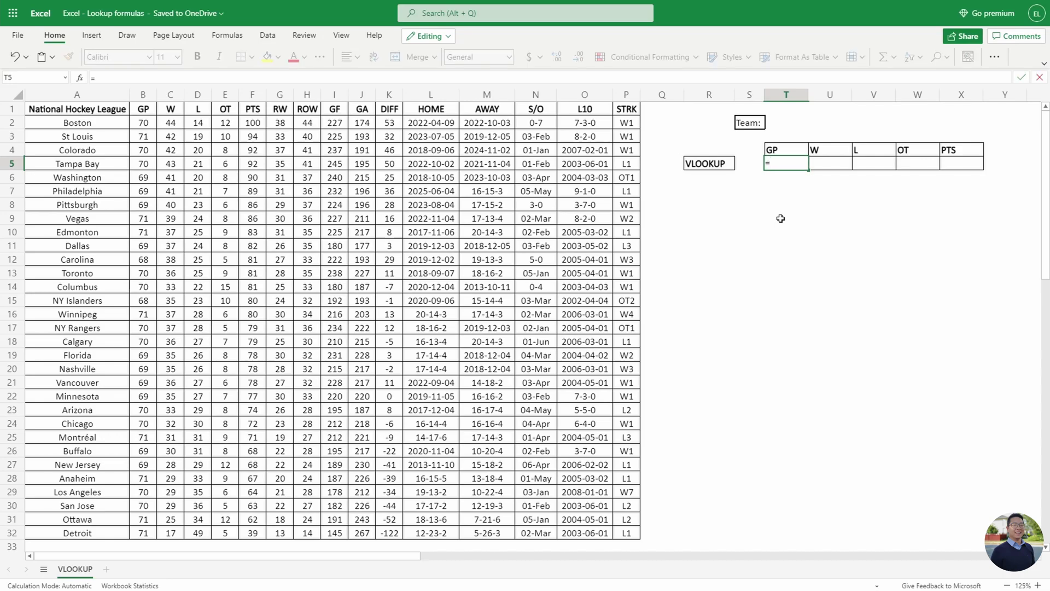
type("vl")
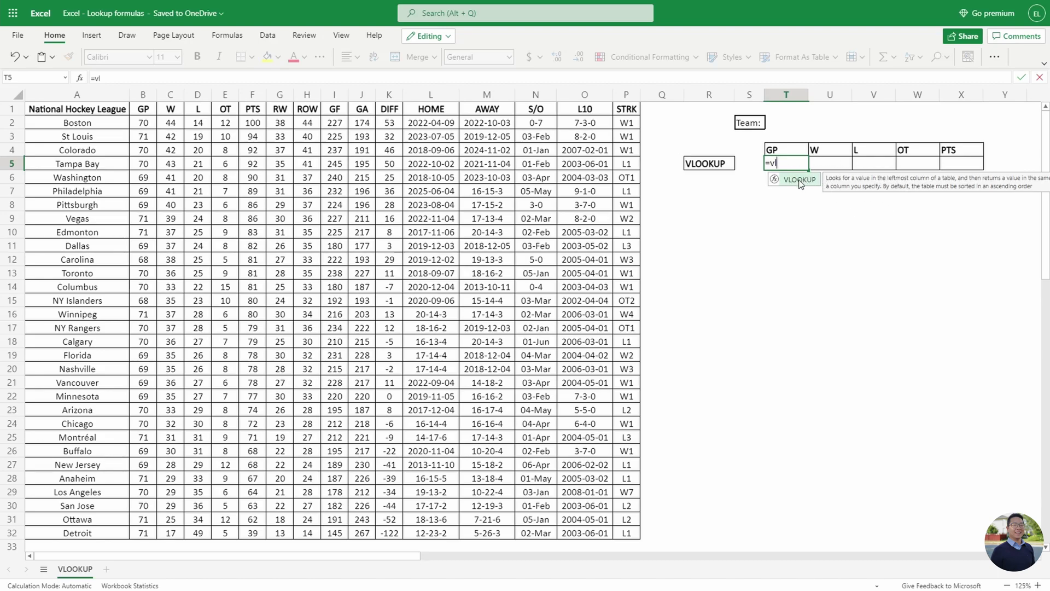
key("Tab")
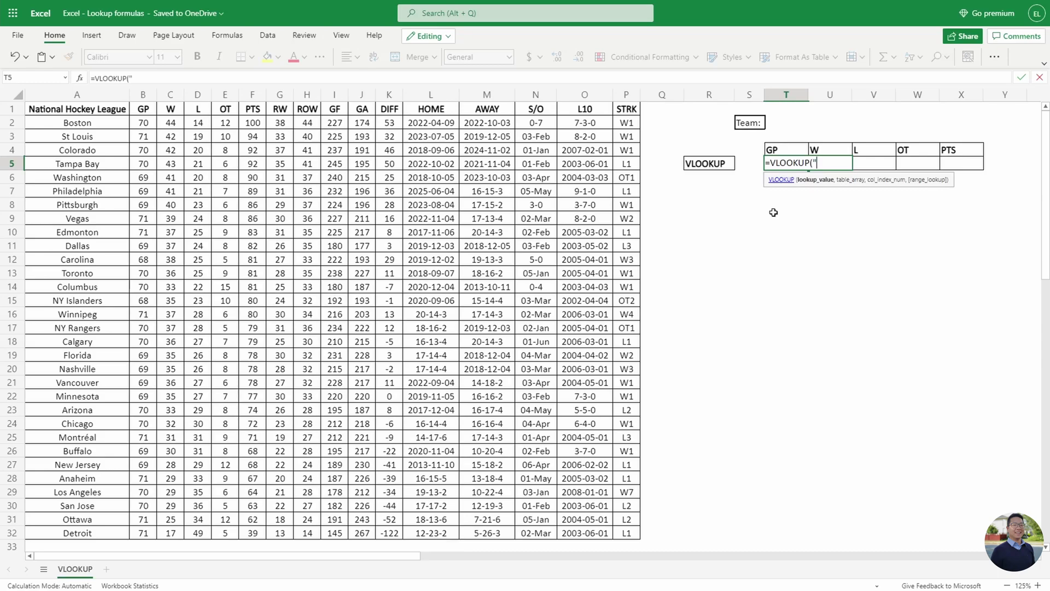
type("Boston")
key("BackSpace")
key("BackSpace")
key("BackSpace")
key("BackSpace")
left_click(779, 122)
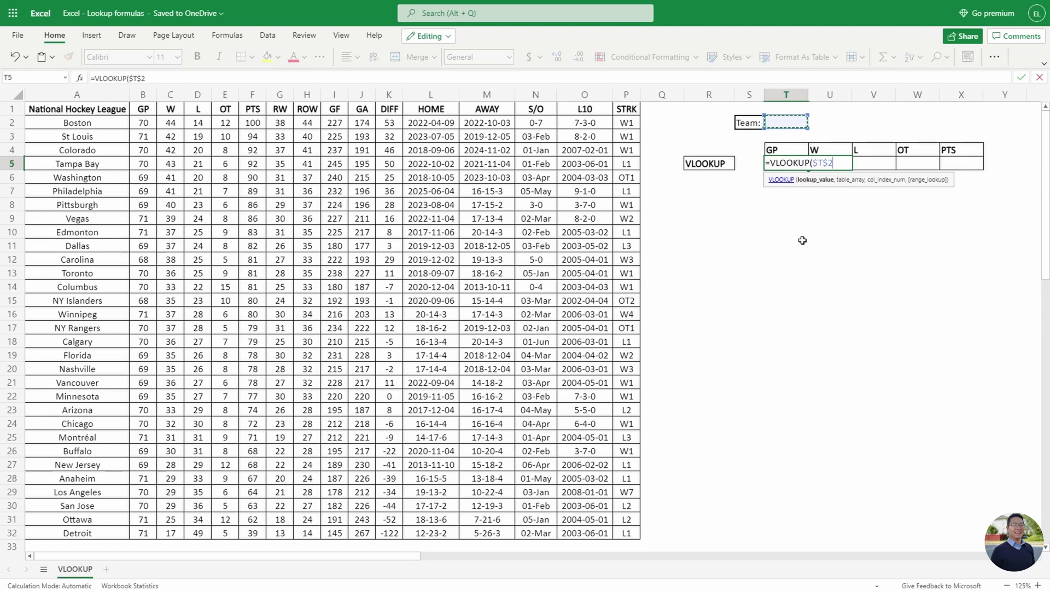
- Add the whole league table as the table array, locked as the absolute range $A$1:$P$32
type(",")
mouse_move(87, 109)
left_mouse_down()
mouse_move(514, 411)
mouse_move(613, 503)
mouse_move(620, 531)
left_mouse_up()
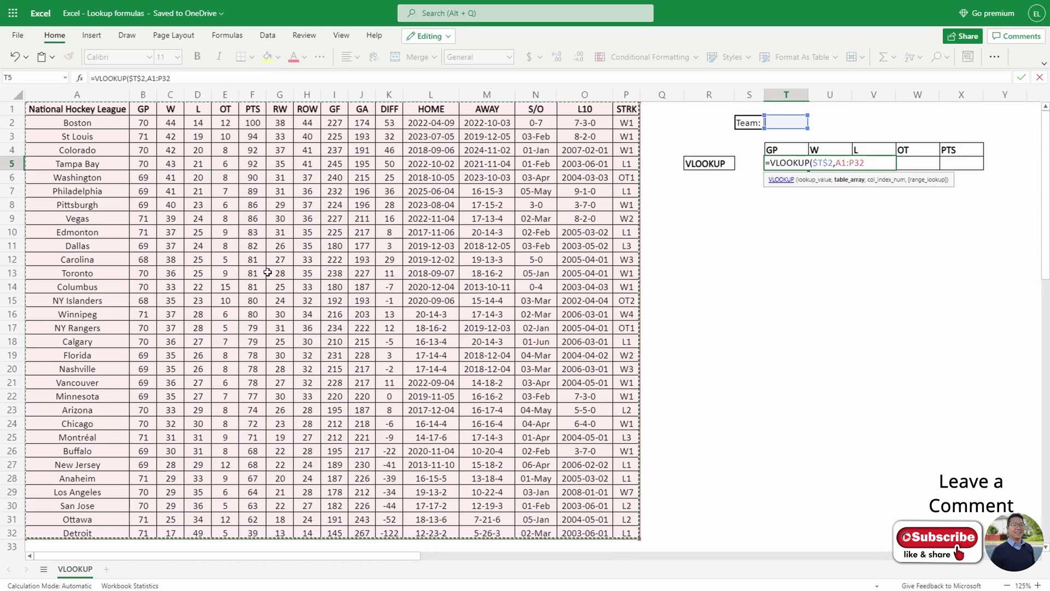
key("F4")
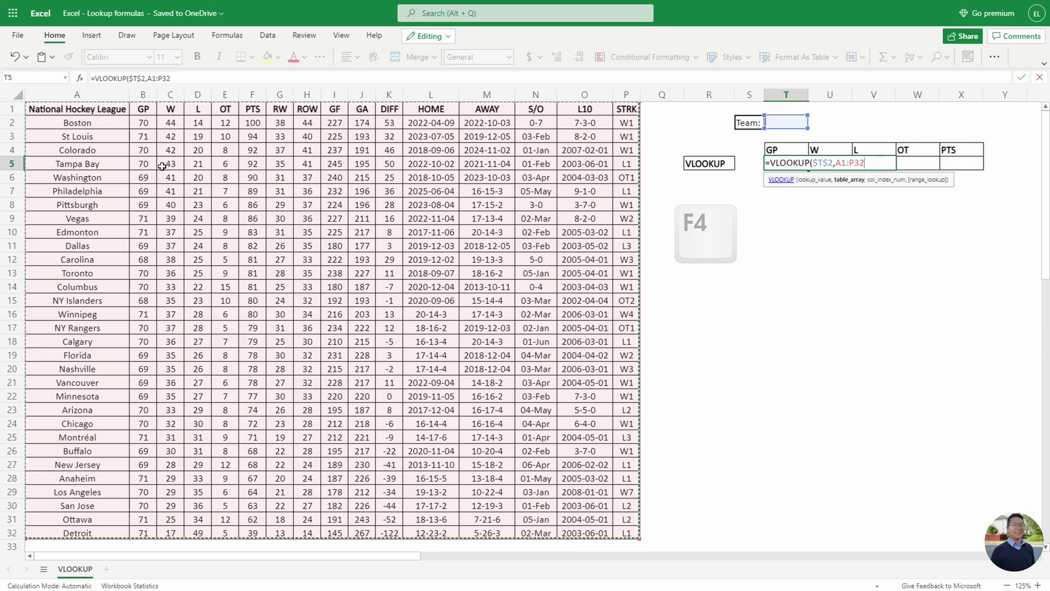
key("F4")
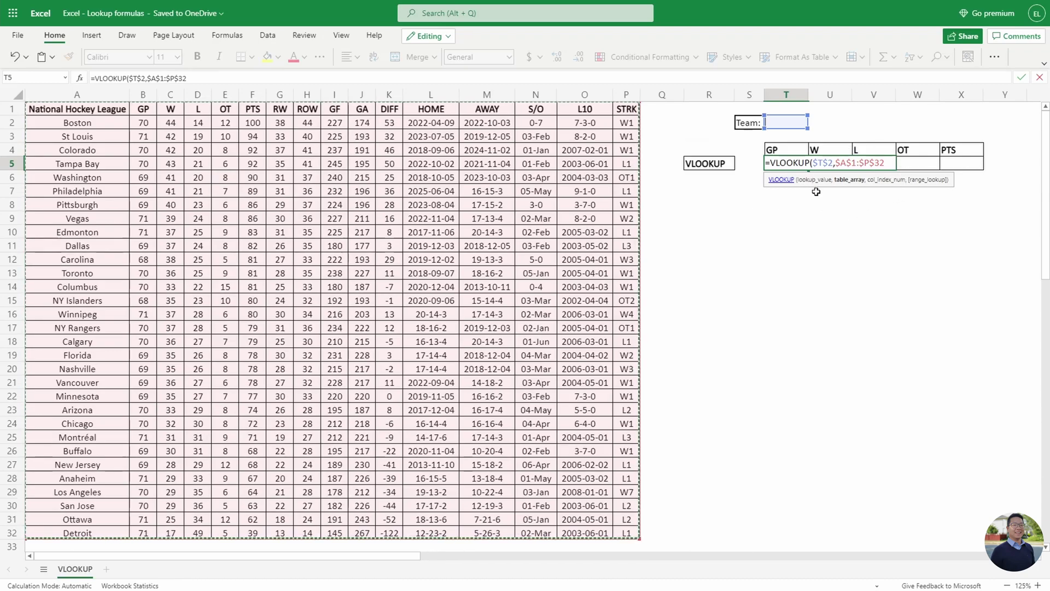
- Complete the VLOOKUP formula with column index 2 and range lookup 0 for an exact match
type(",2")
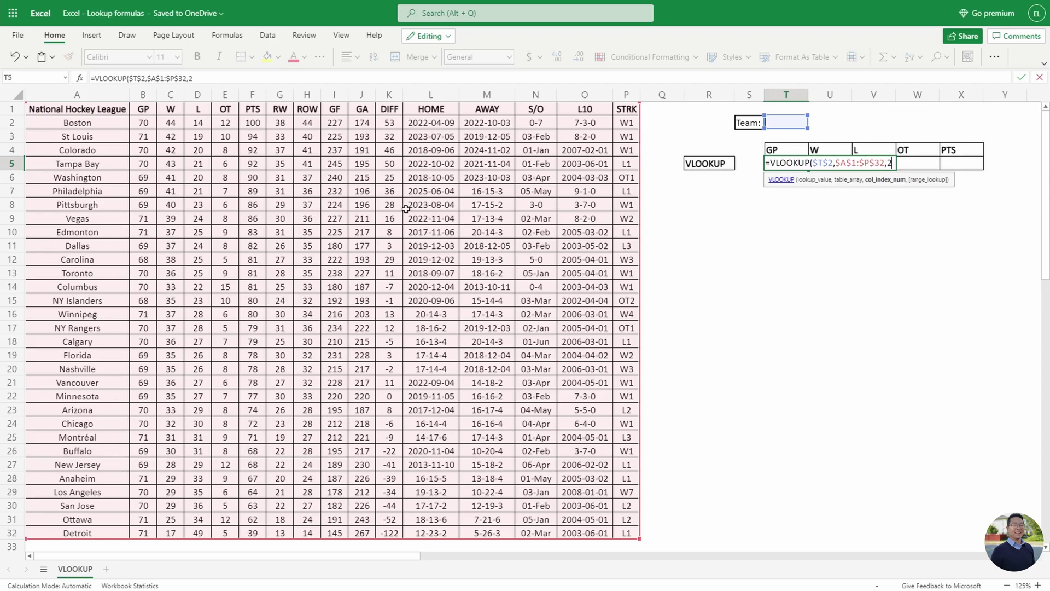
type(",")
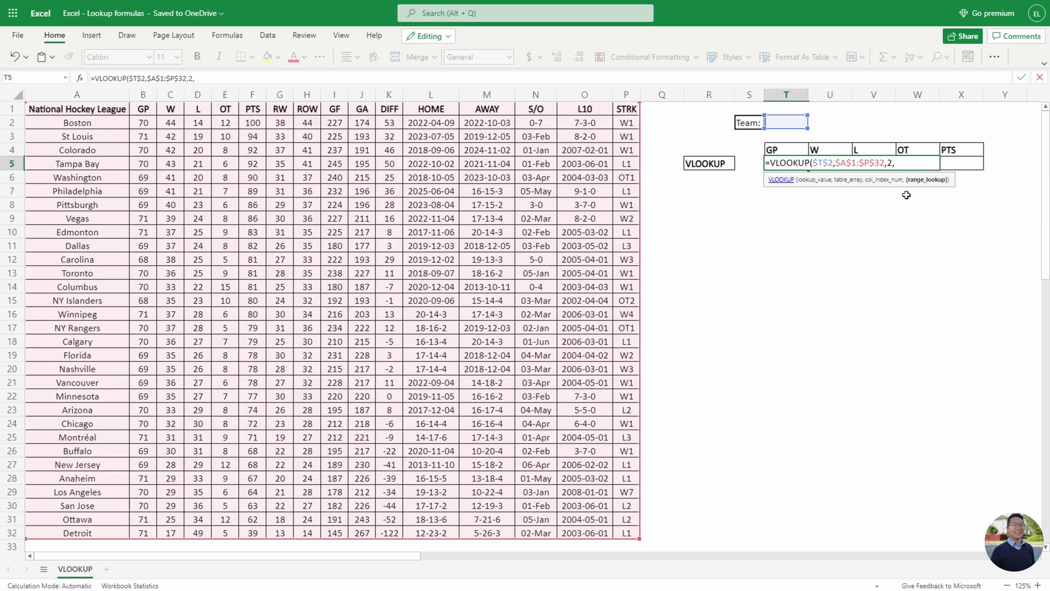
type("0)")
key("Return")
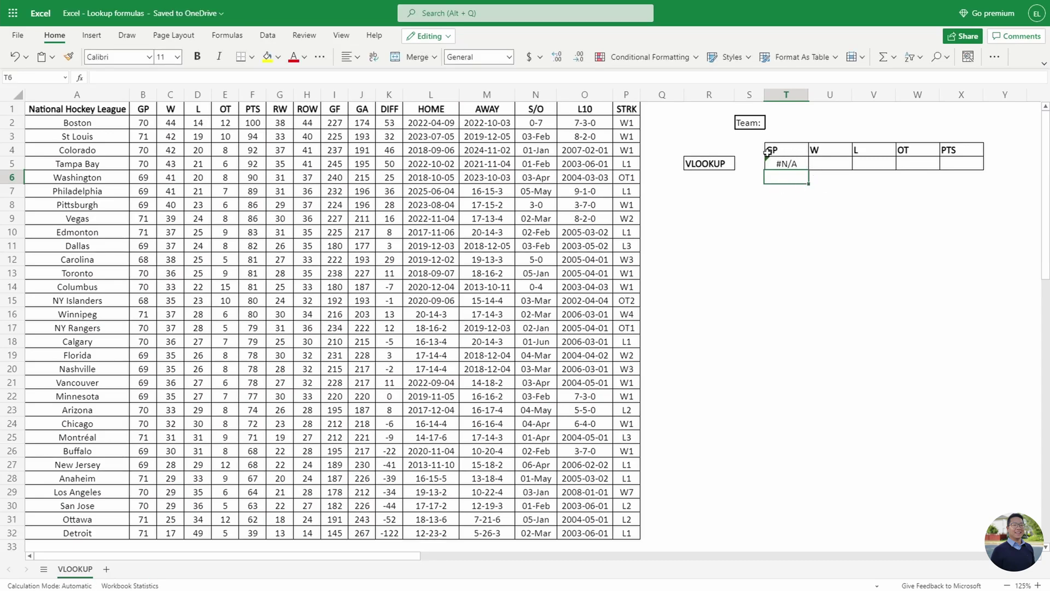
- Test the lookup by entering boston as the team in T2 and check it against Boston's GP in the table
left_click(779, 122)
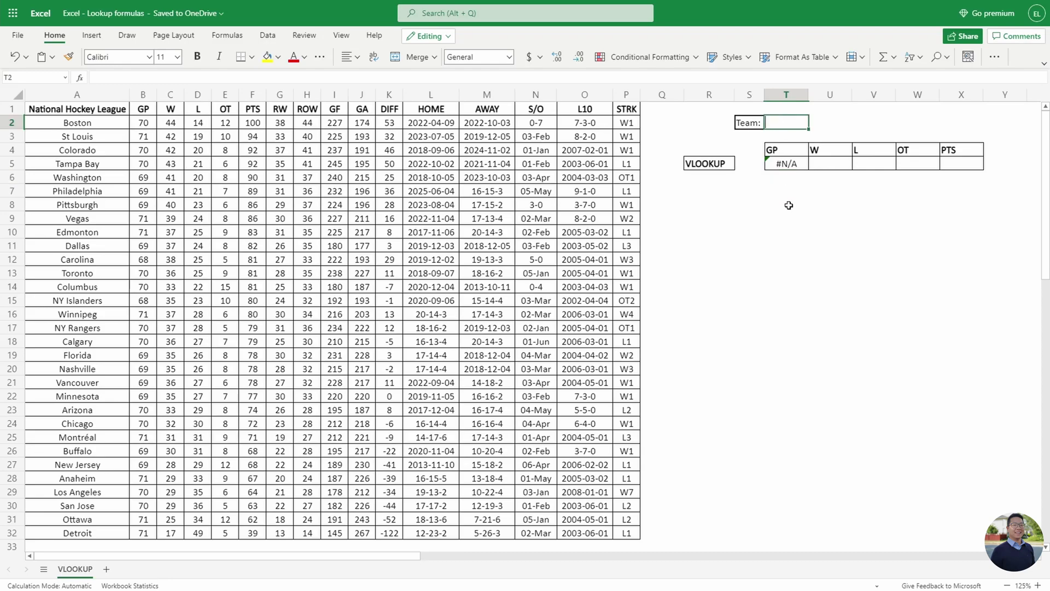
type("boston")
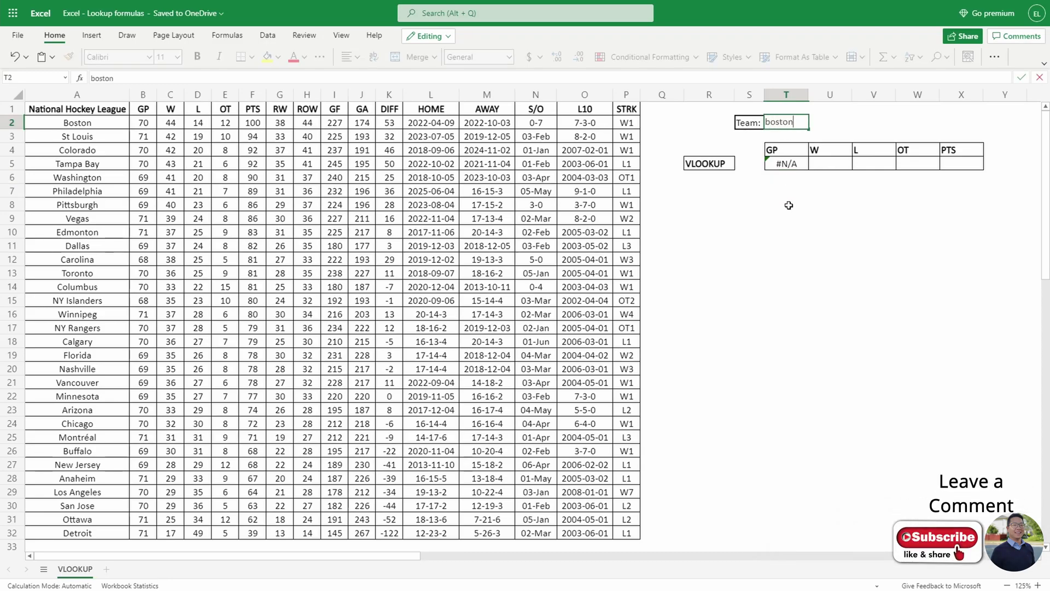
key("Return")
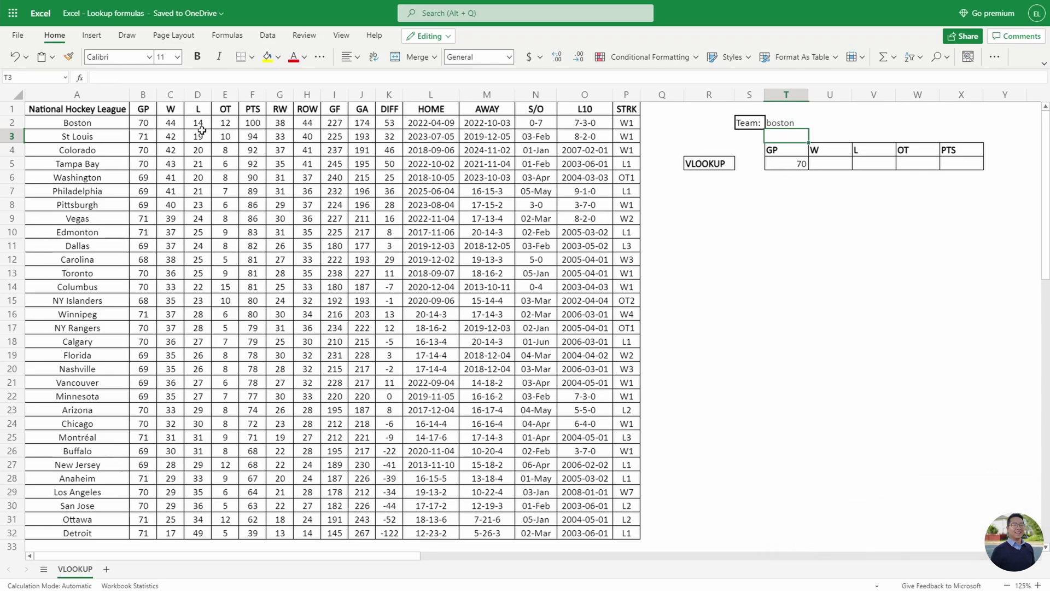
left_click(146, 123)
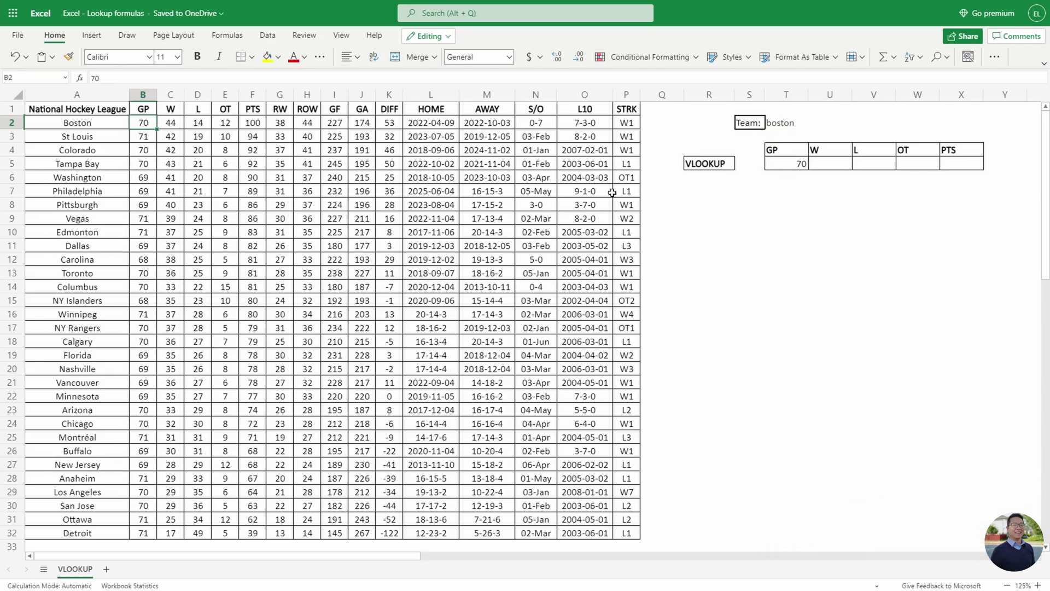
- Change the team in T2 to vegas and compare the lookup result with the Vegas row
left_click(789, 124)
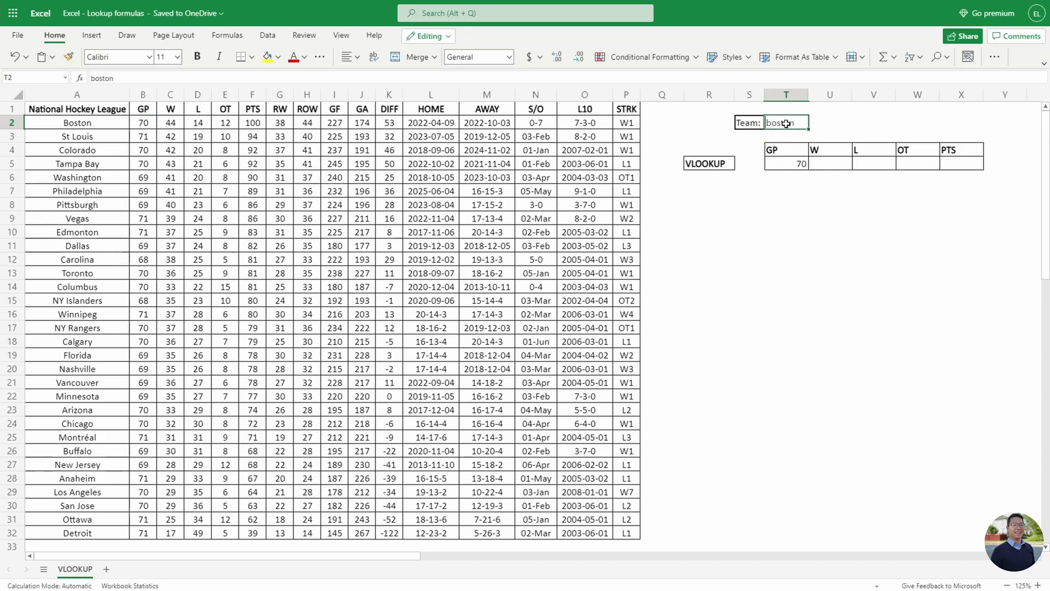
type("vegas")
key("Return")
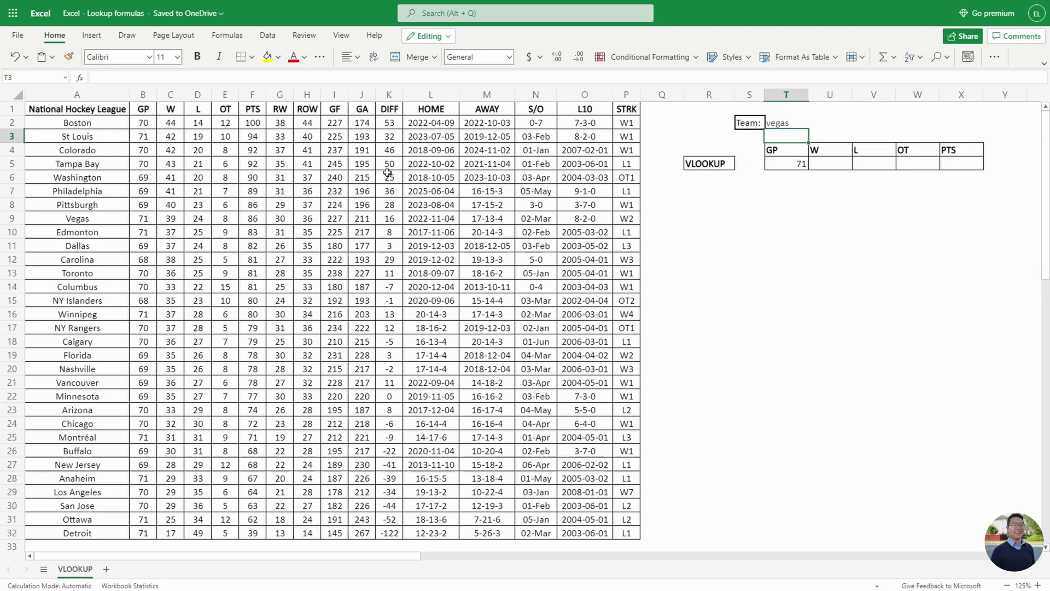
left_click_drag(87, 218, 139, 220)
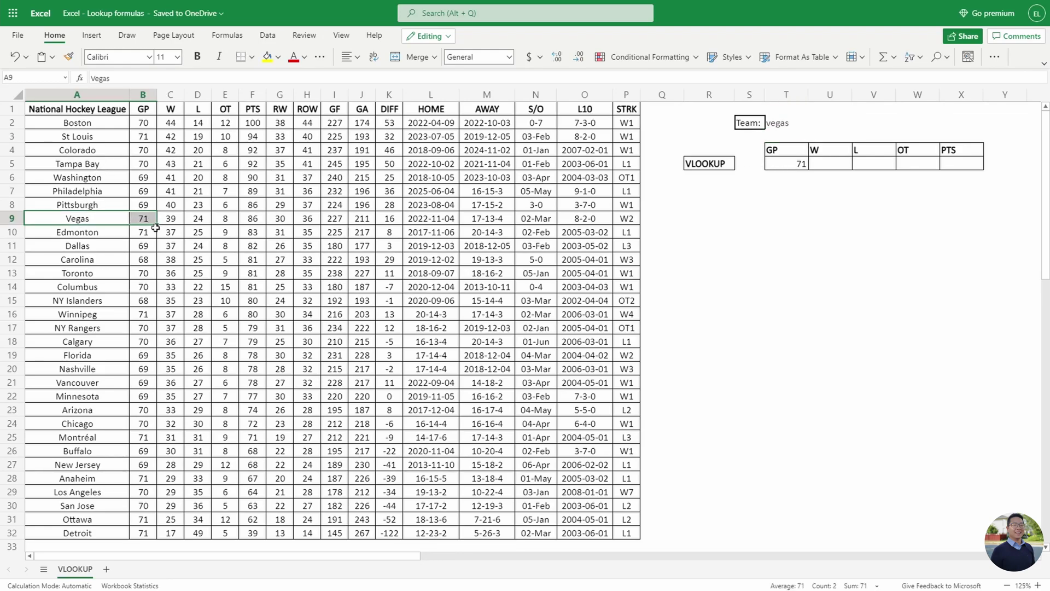
- Change the team in T2 to toronto and check the lookup result against Toronto's GP in the table
left_click(781, 123)
type("t")
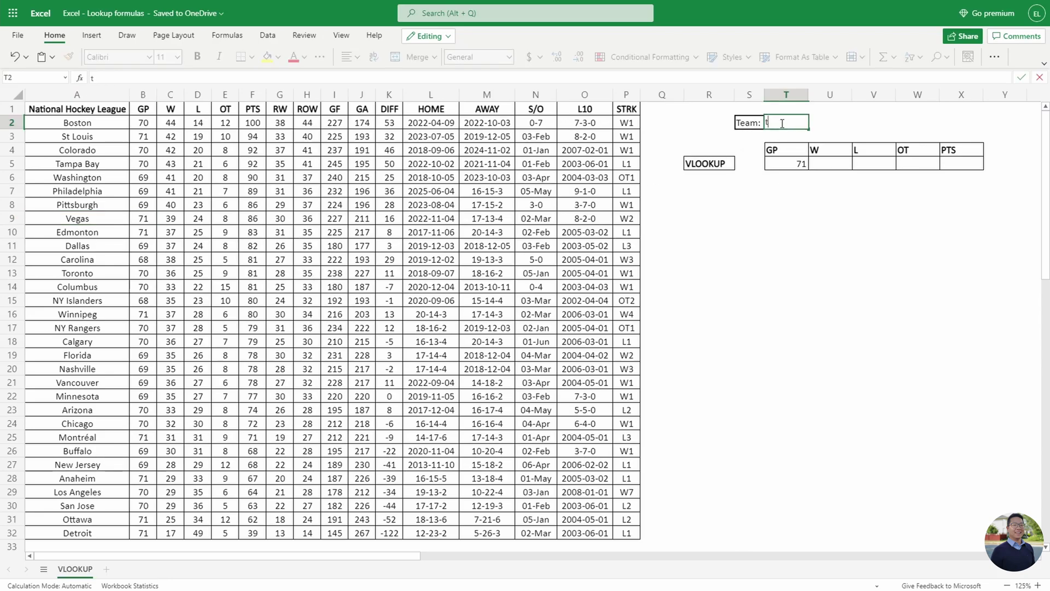
type("oronto")
key("Return")
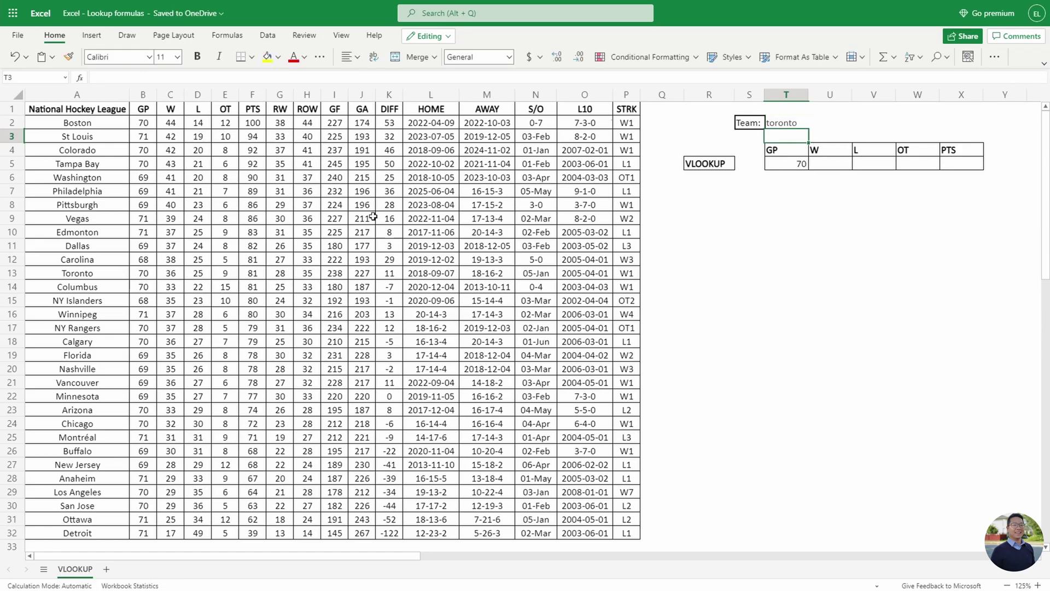
left_click(143, 273)
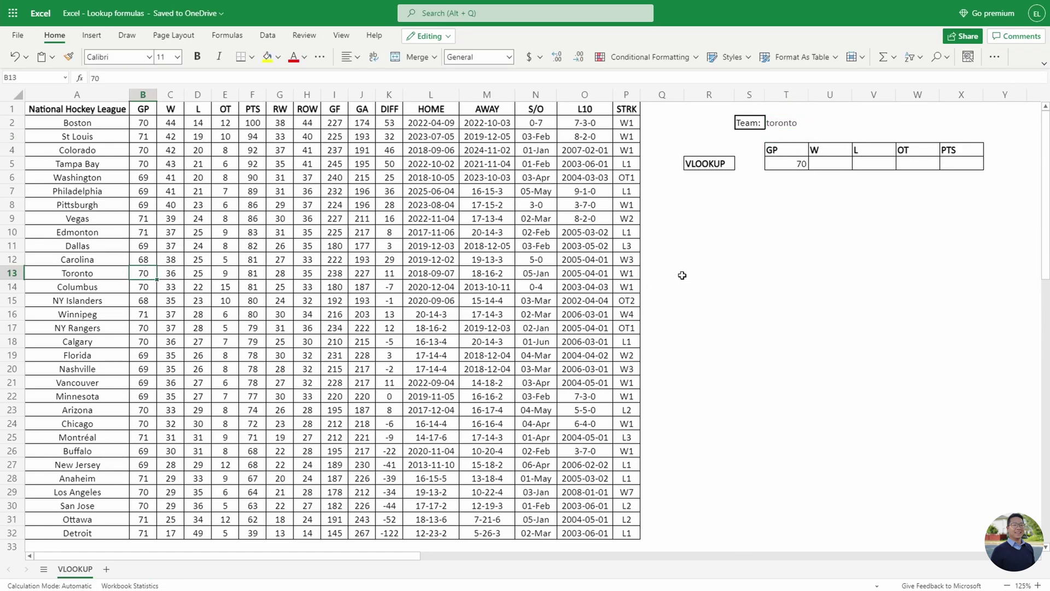
- Copy the VLOOKUP formula from T5 across to X5 and set the column index for W in U5 to 3
left_click_drag(795, 166, 962, 174)
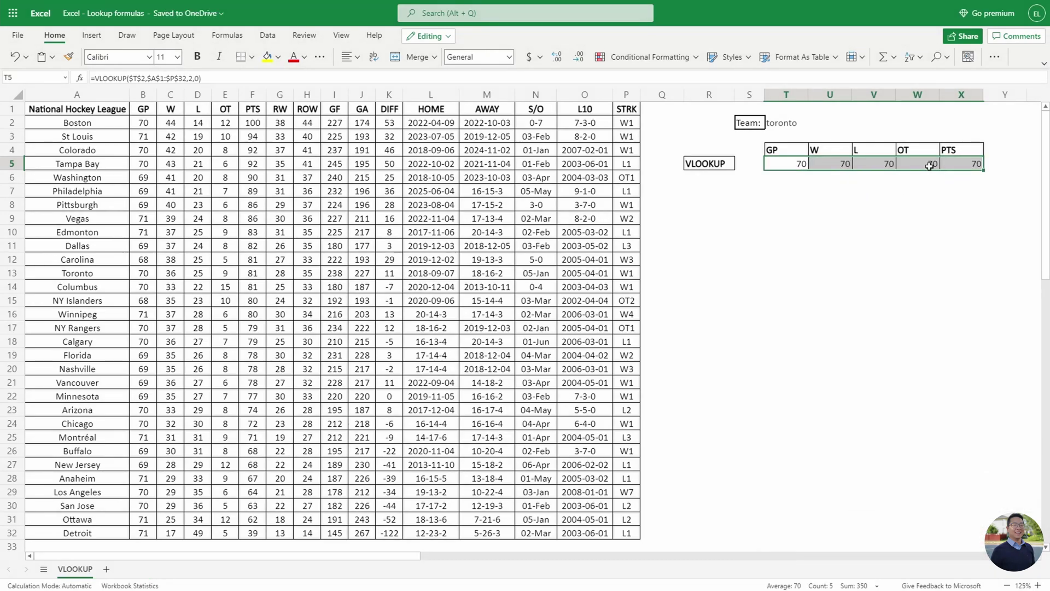
left_click(835, 167)
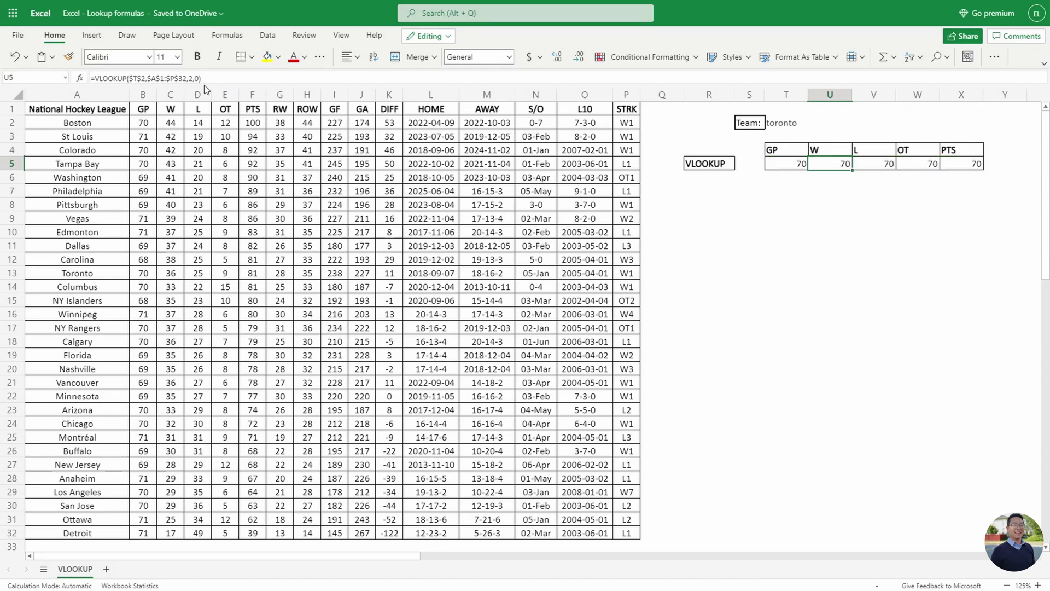
double_click(190, 77)
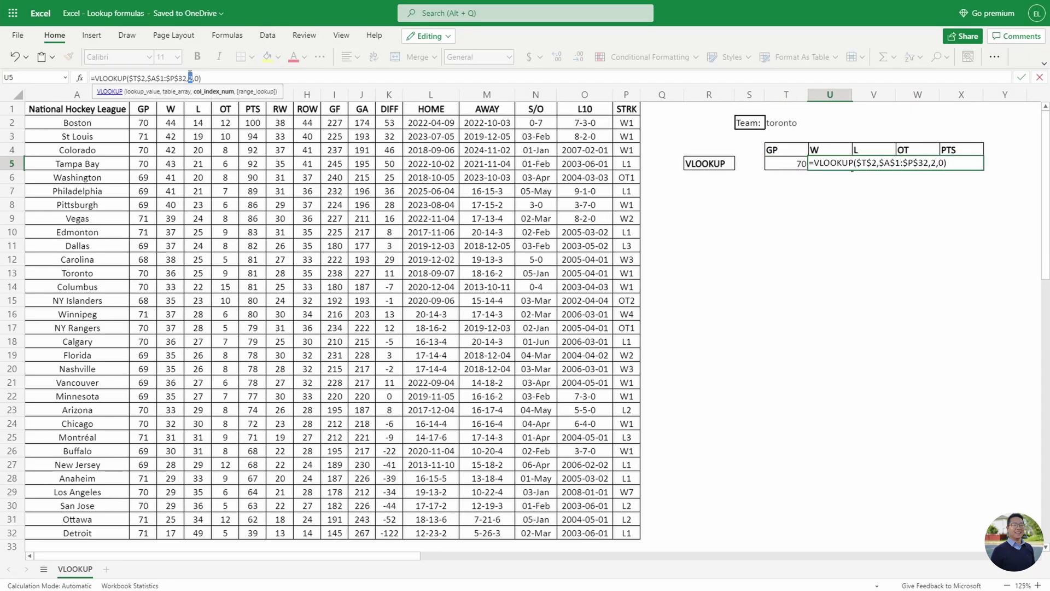
type("3")
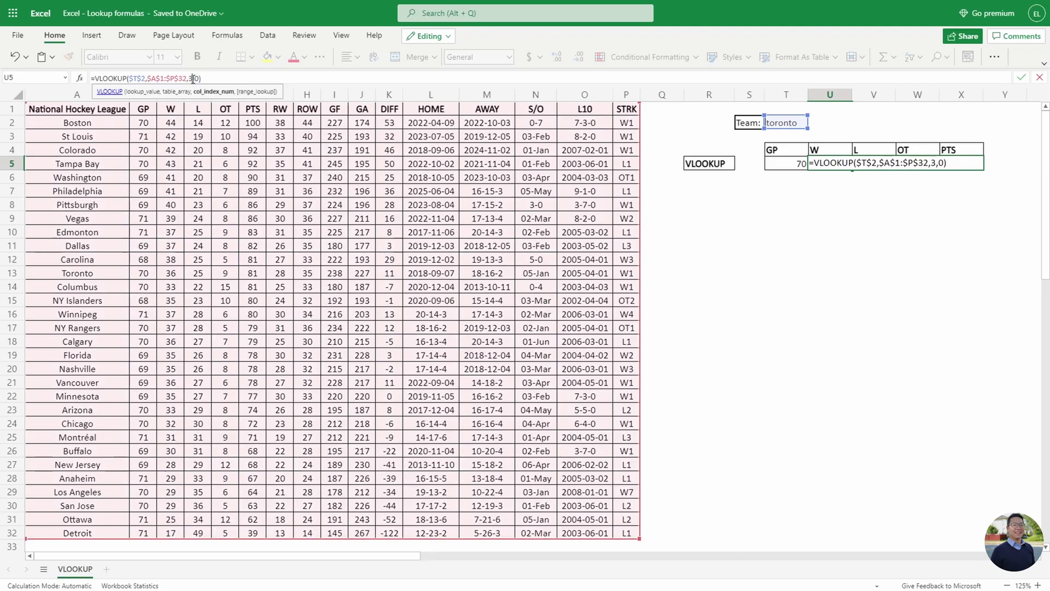
key("Tab")
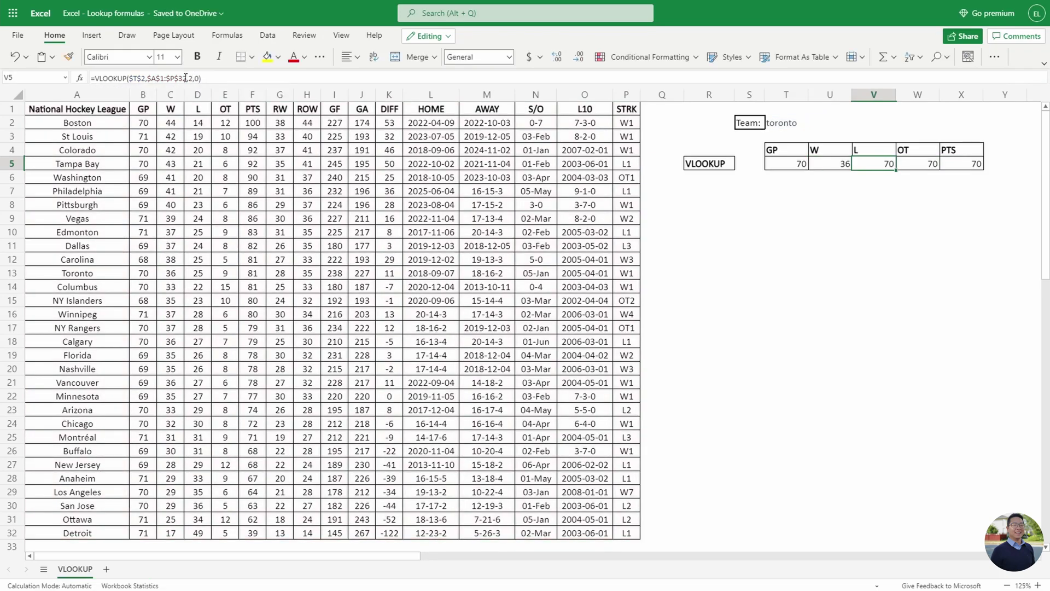
- Set the VLOOKUP column index to 4 for L, 5 for OT and 6 for PTS, and compare the results with Toronto's row
left_click(186, 78)
type("4")
key("Tab")
double_click(191, 78)
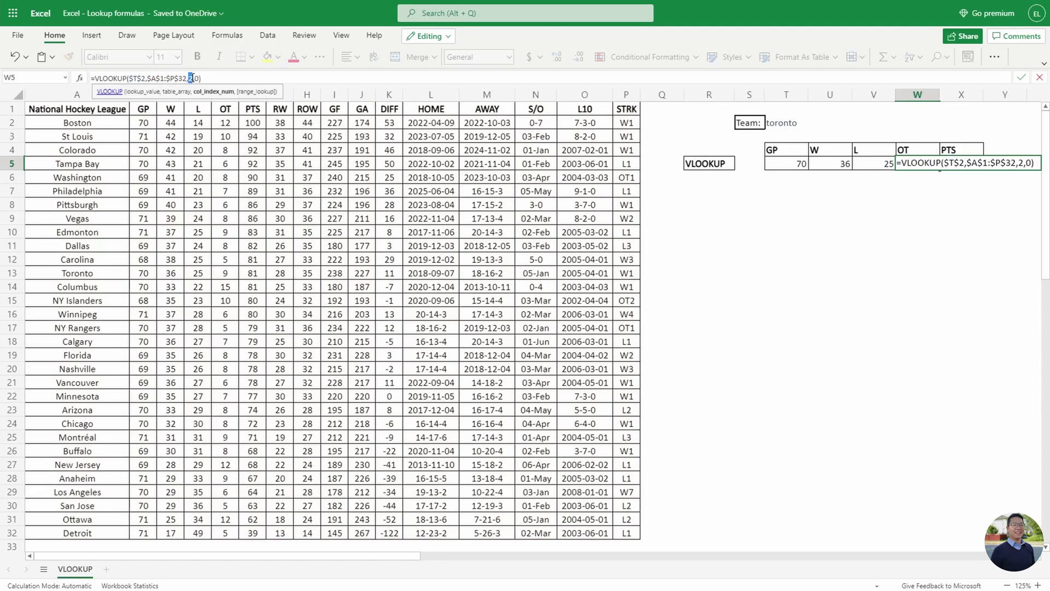
type("5")
key("Tab")
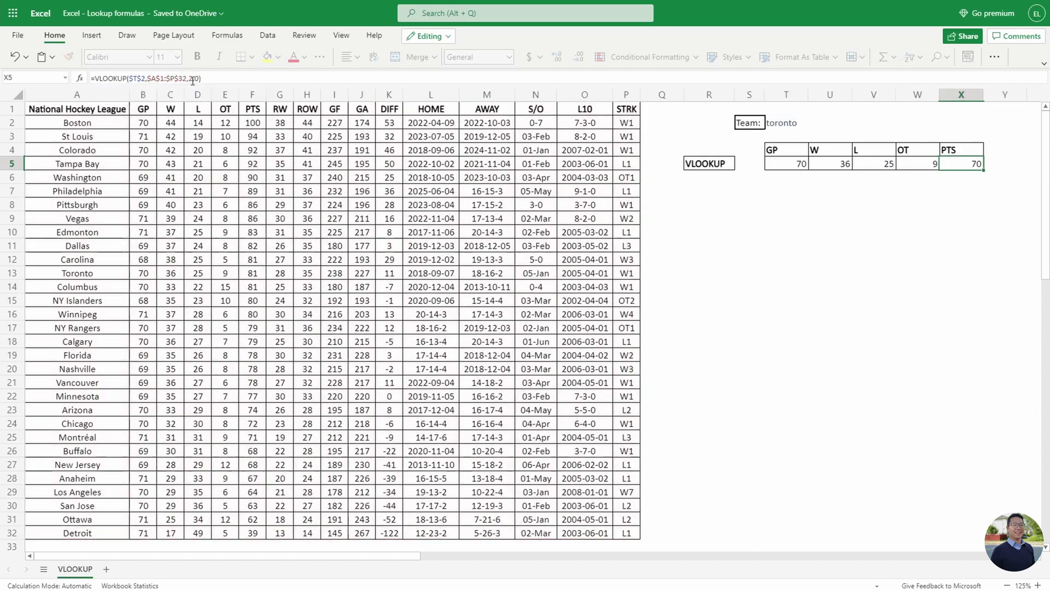
double_click(191, 78)
type("6")
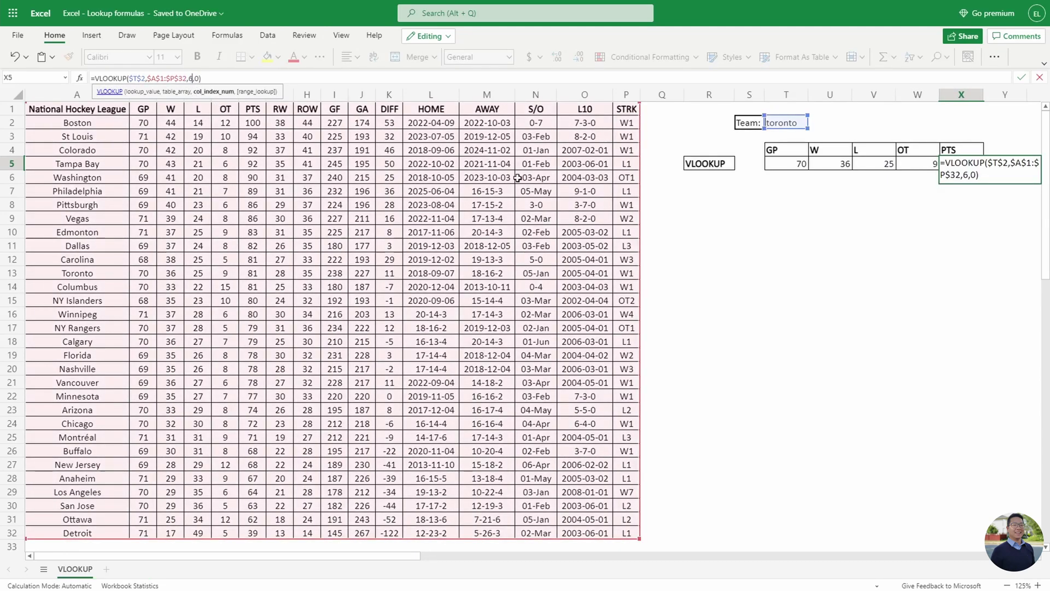
key("Tab")
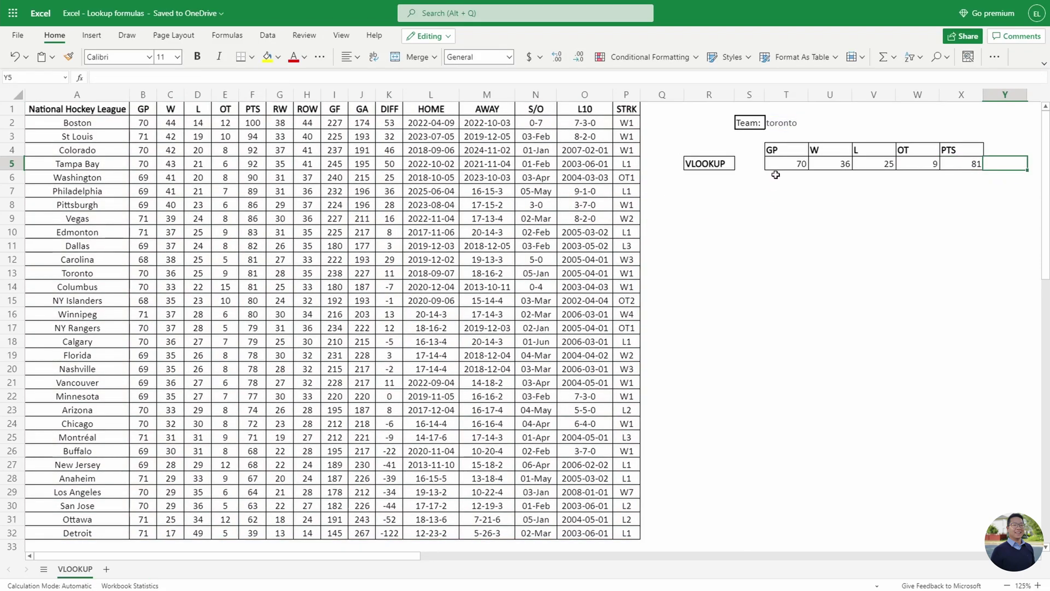
left_click_drag(782, 165, 977, 164)
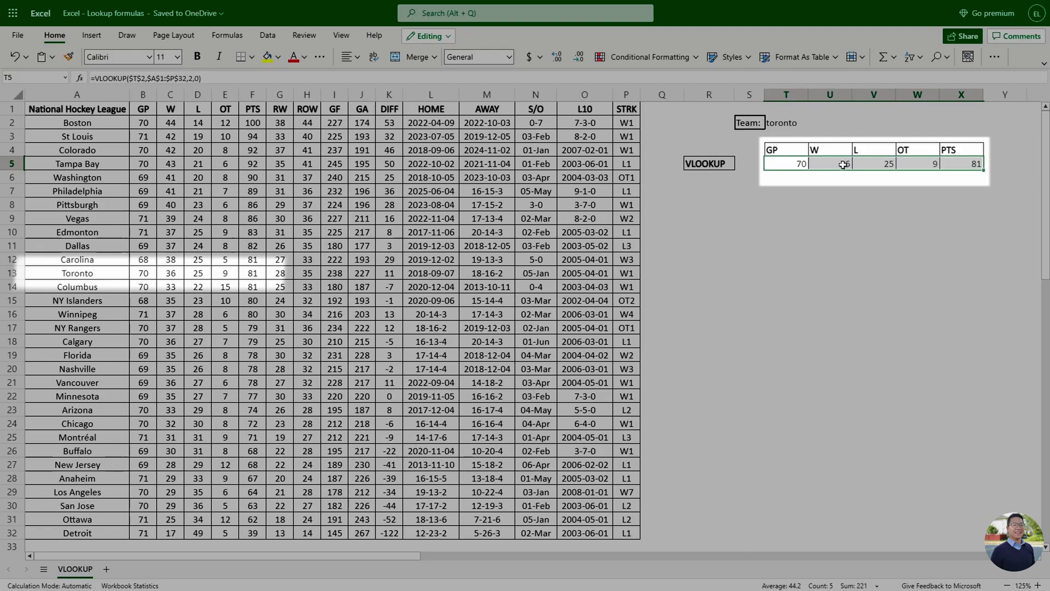
left_click(11, 274)
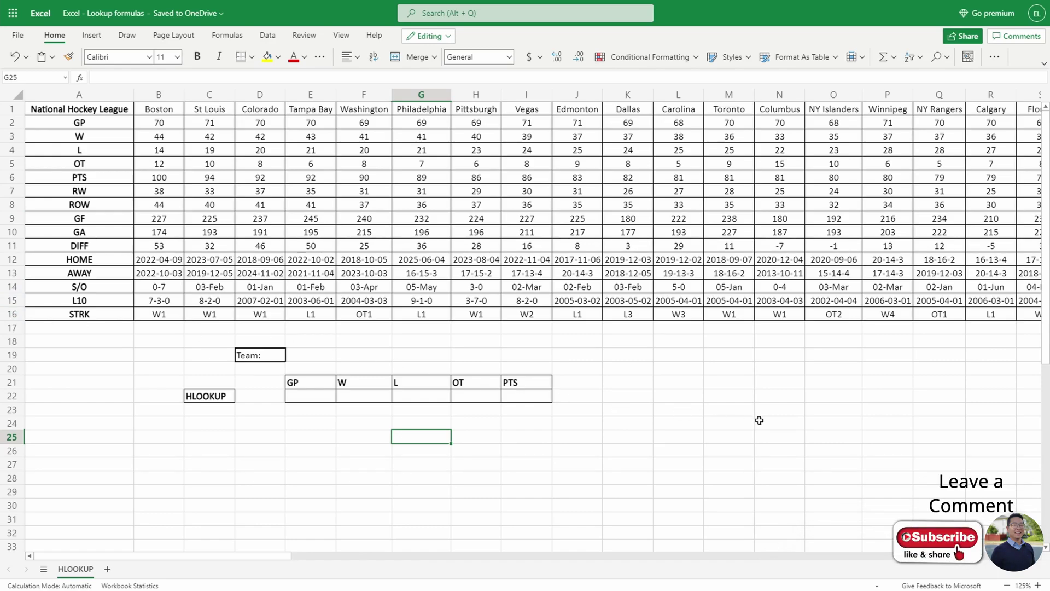
- Start an HLOOKUP formula in E22 under GP, using the team cell as the absolute lookup value $E$19
left_click(310, 395)
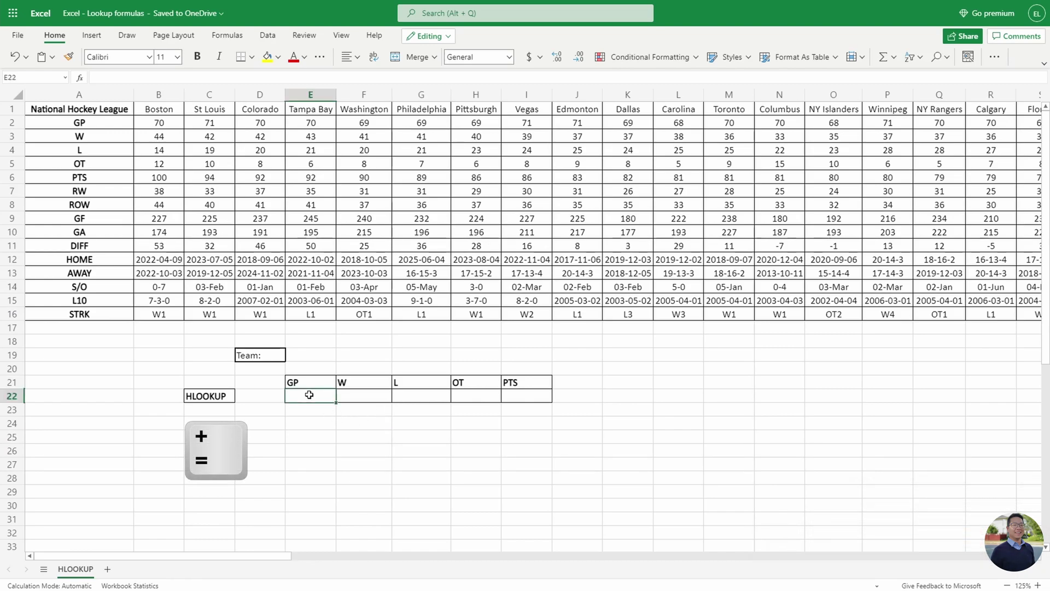
type("=")
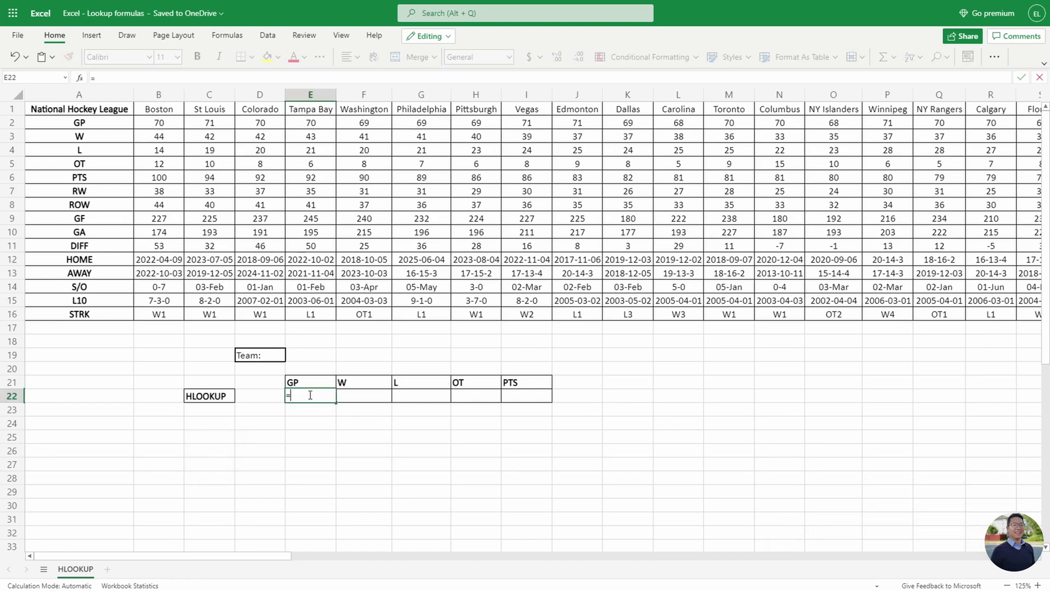
type("hl")
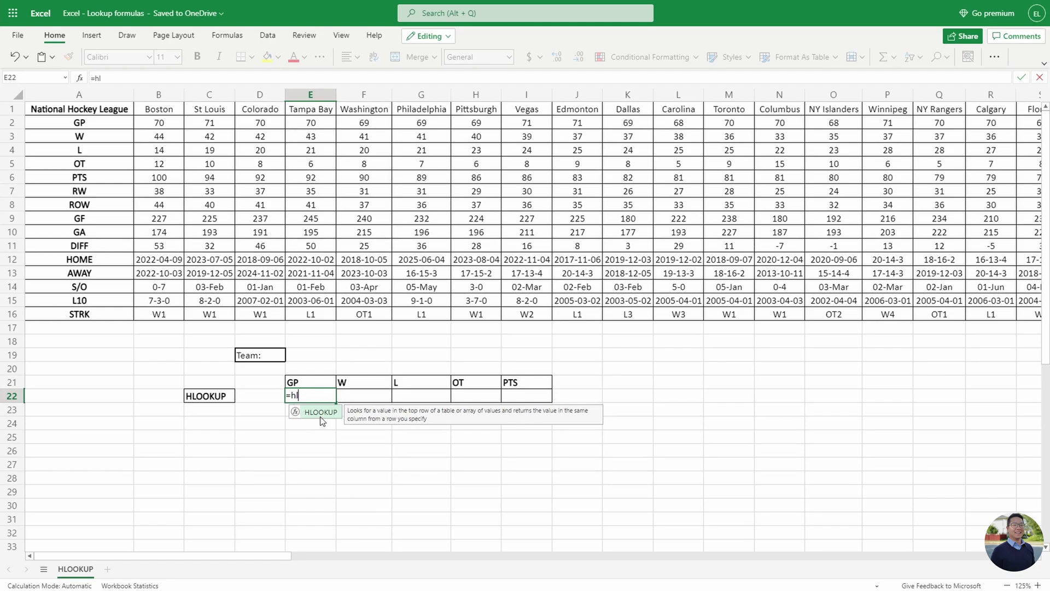
key("Tab")
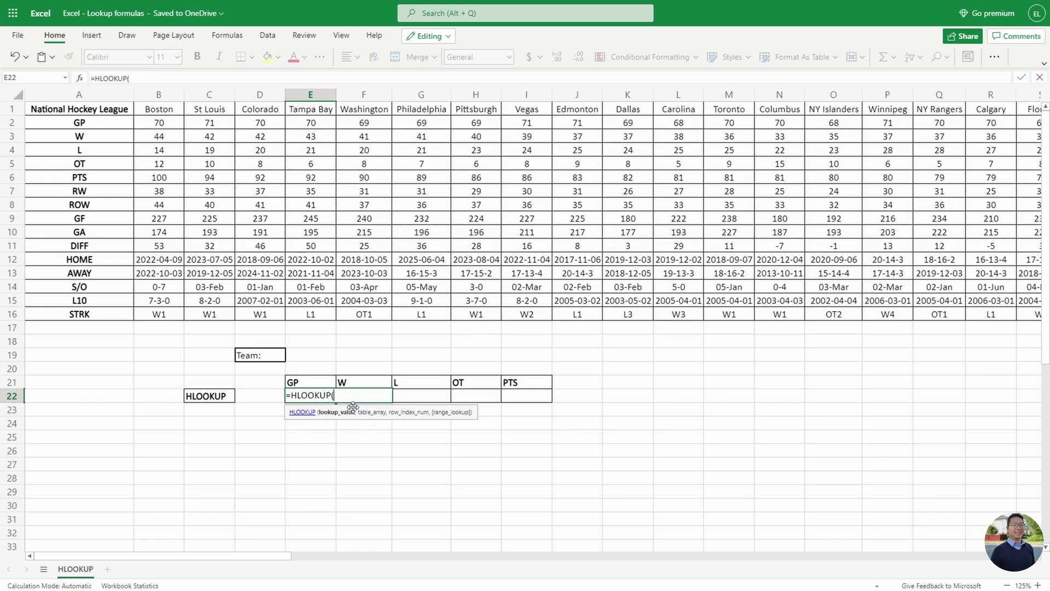
left_click(307, 355)
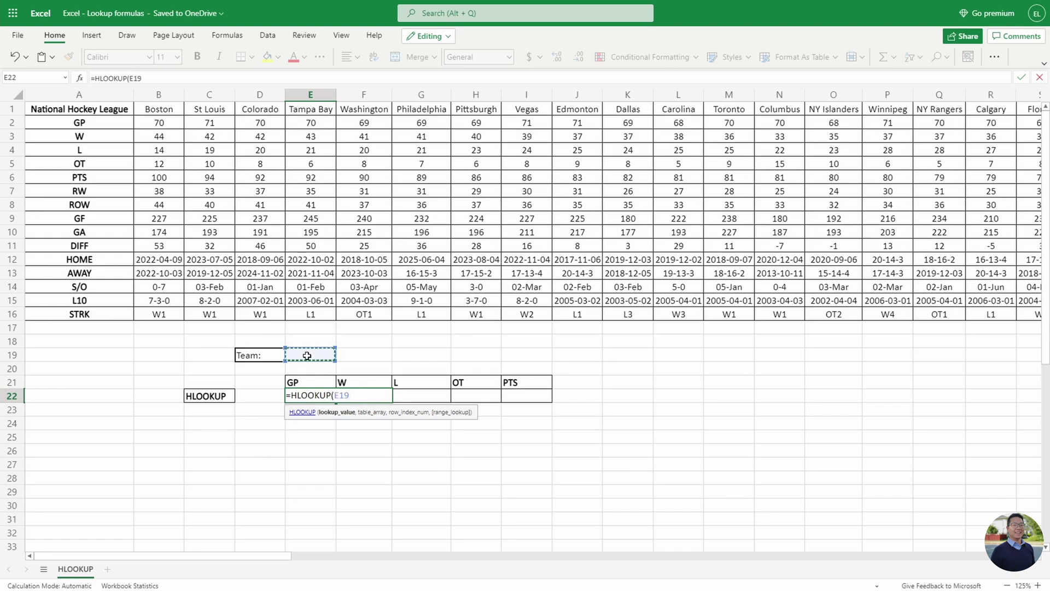
key("F4")
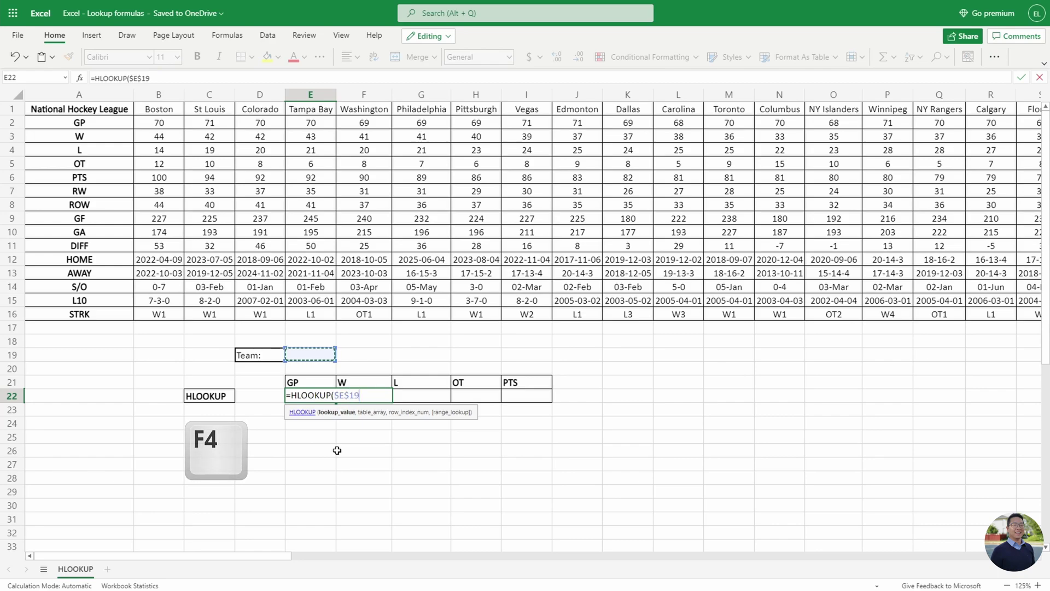
type(",")
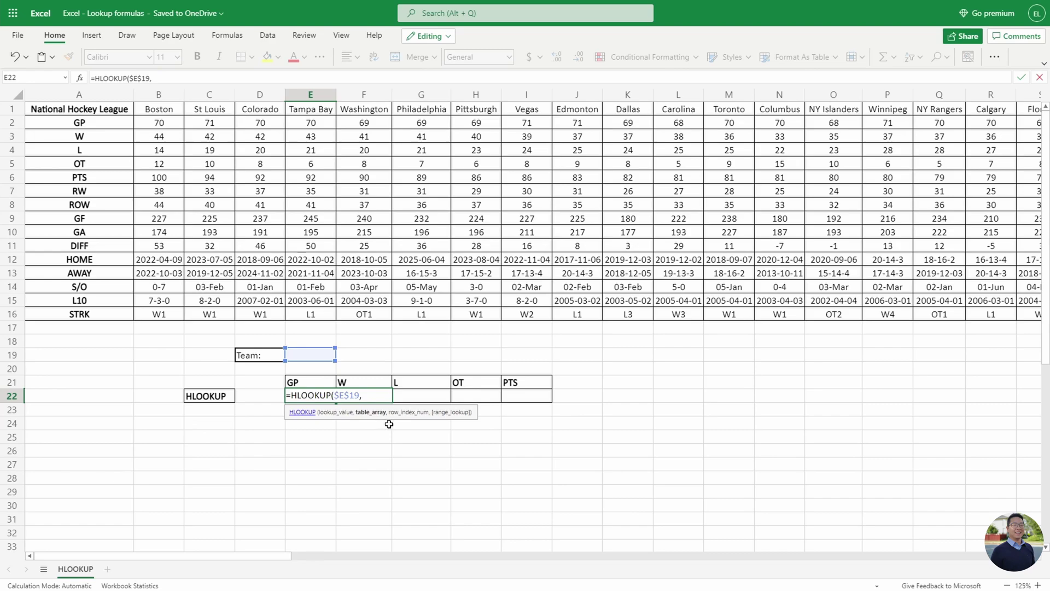
- Set the HLOOKUP table array to the whole league table as the absolute range $A$1:$AF$16
left_click(82, 108)
left_click_drag(83, 108, 922, 315)
left_click_drag(449, 556, 246, 556)
key("F4")
type(",")
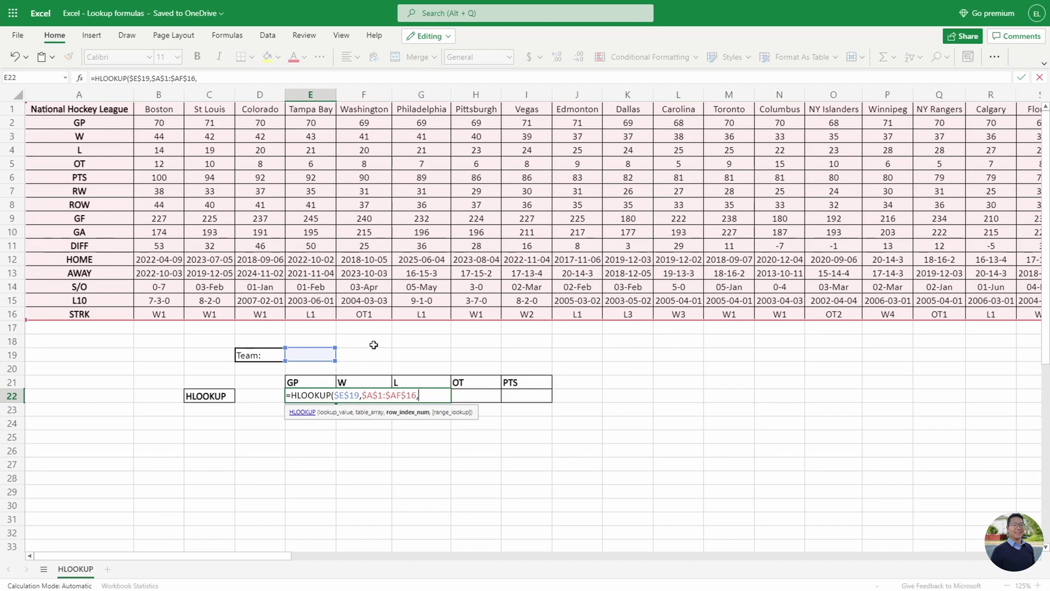
- Complete the HLOOKUP formula in E22 with row index 2 and 0 for an exact match
type("2,")
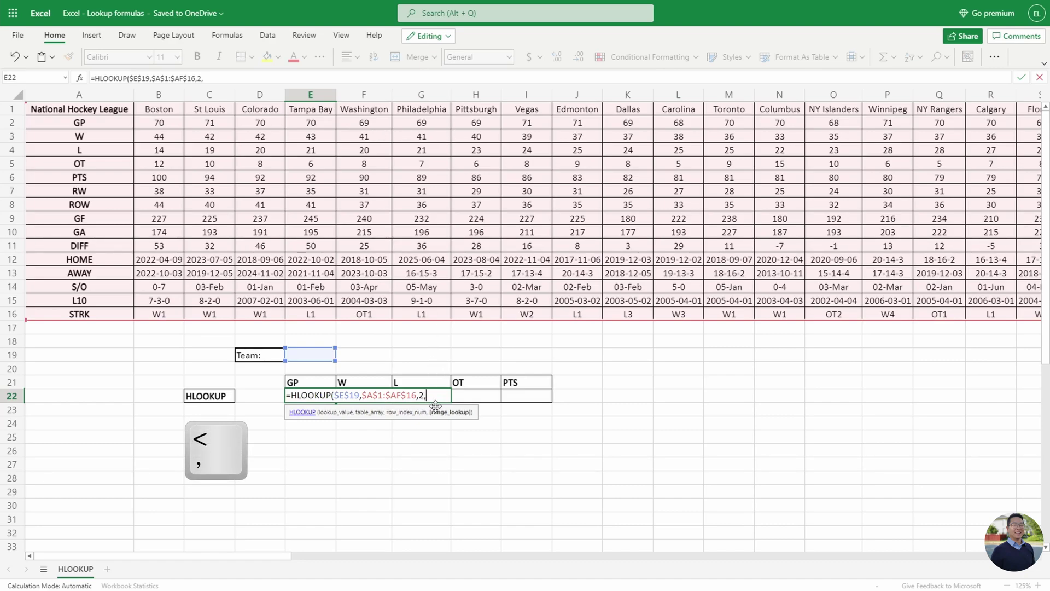
type("0")
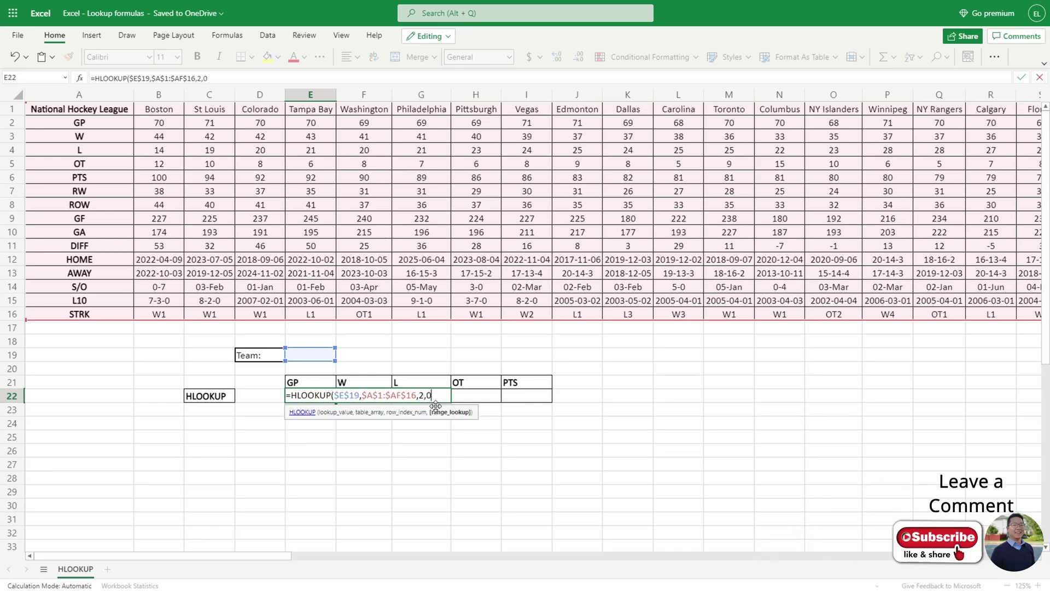
type(")")
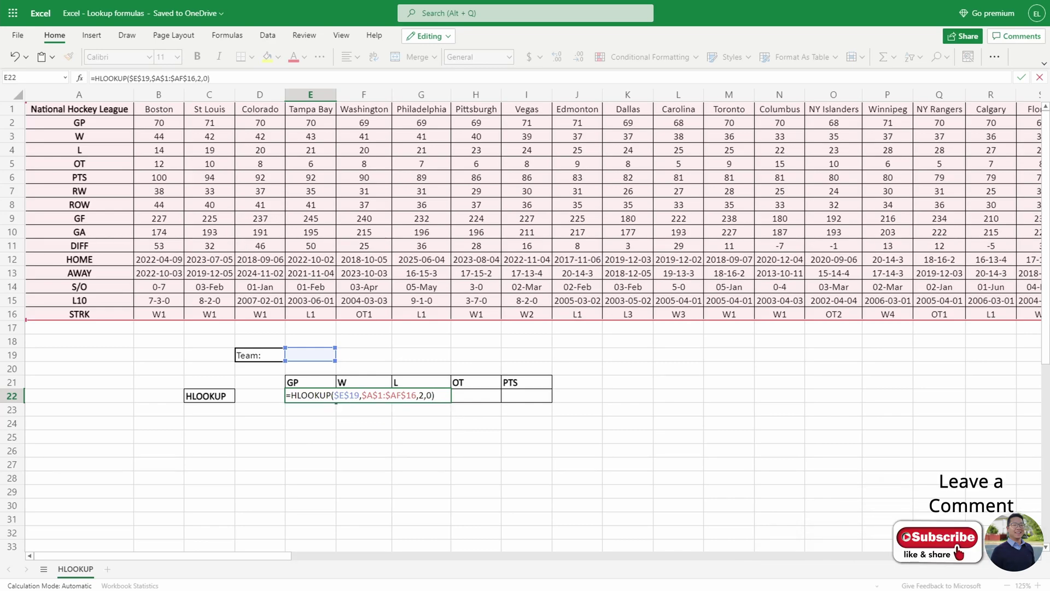
key("Return")
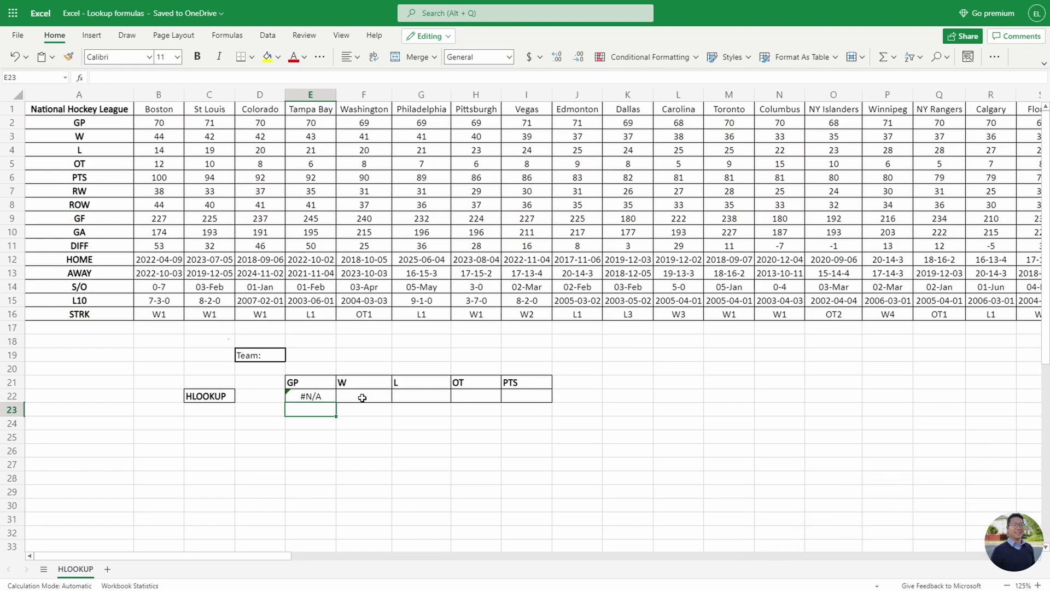
- Enter colorado as the team in E19 and check the HLOOKUP result against Colorado's GP in the table
left_click(304, 355)
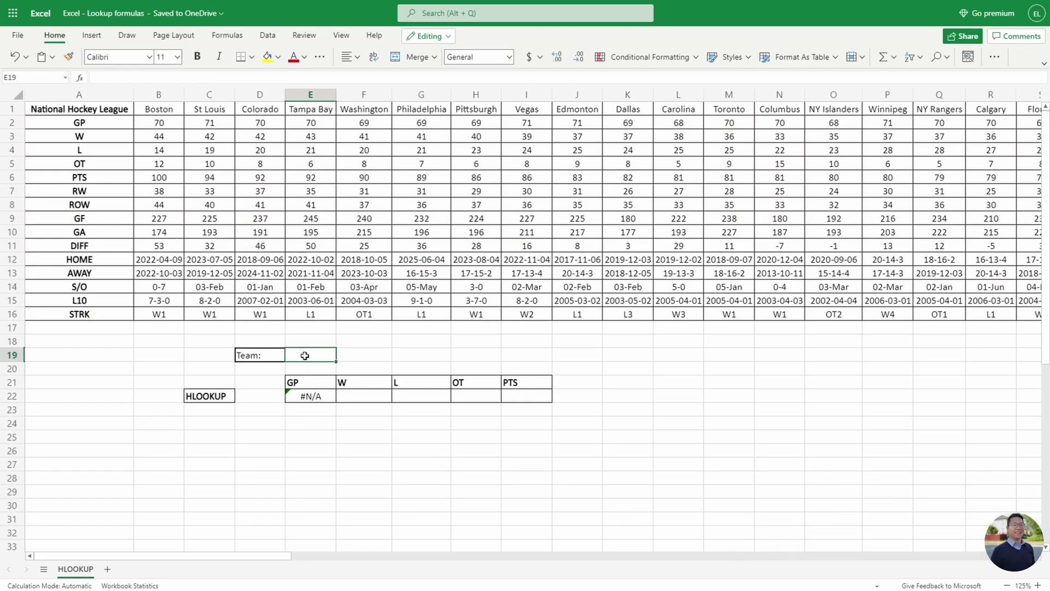
type("colora")
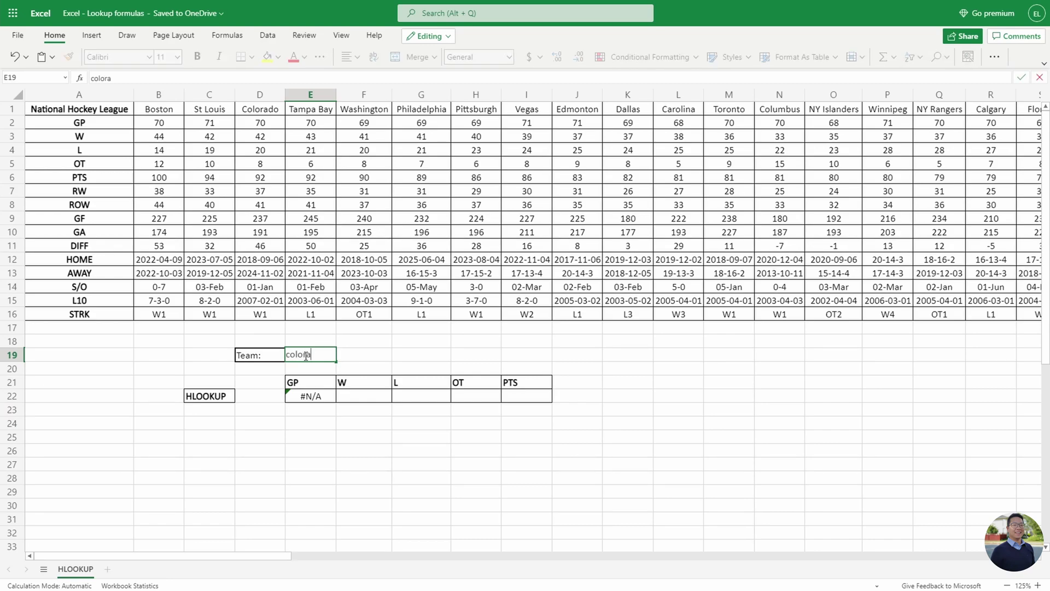
key("Return")
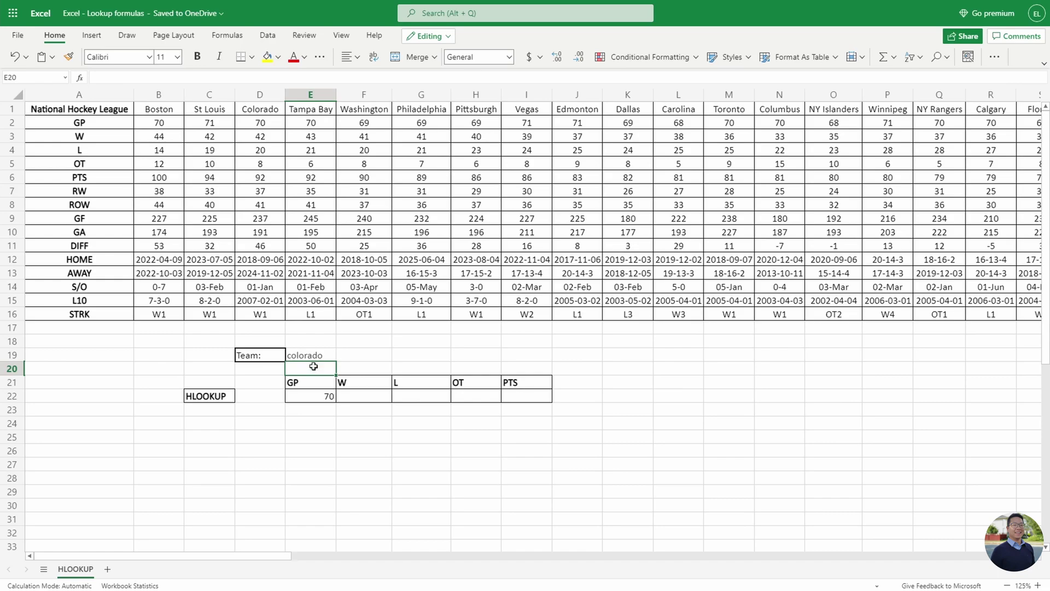
left_click(257, 123)
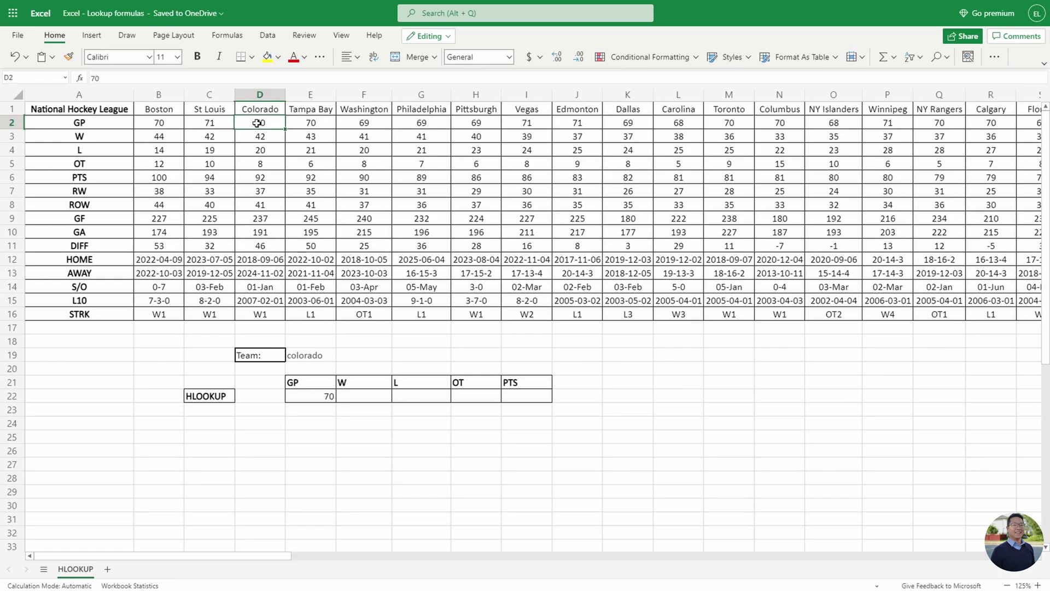
- Copy the HLOOKUP formula from E22 across to I22 and set the row index for W in F22 to 3
left_click(318, 398)
left_click_drag(335, 401, 521, 413)
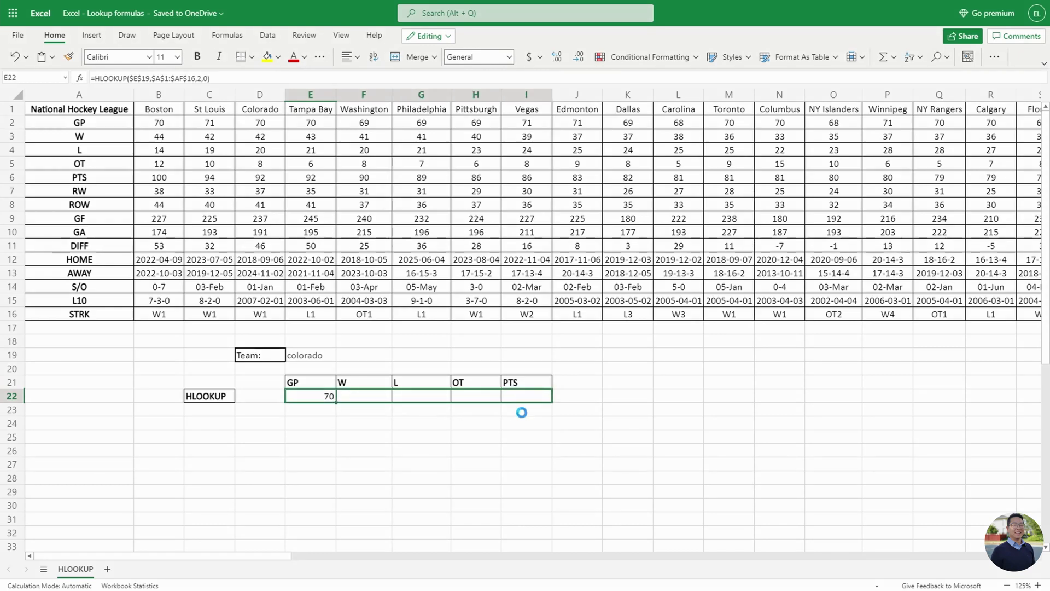
left_click(365, 398)
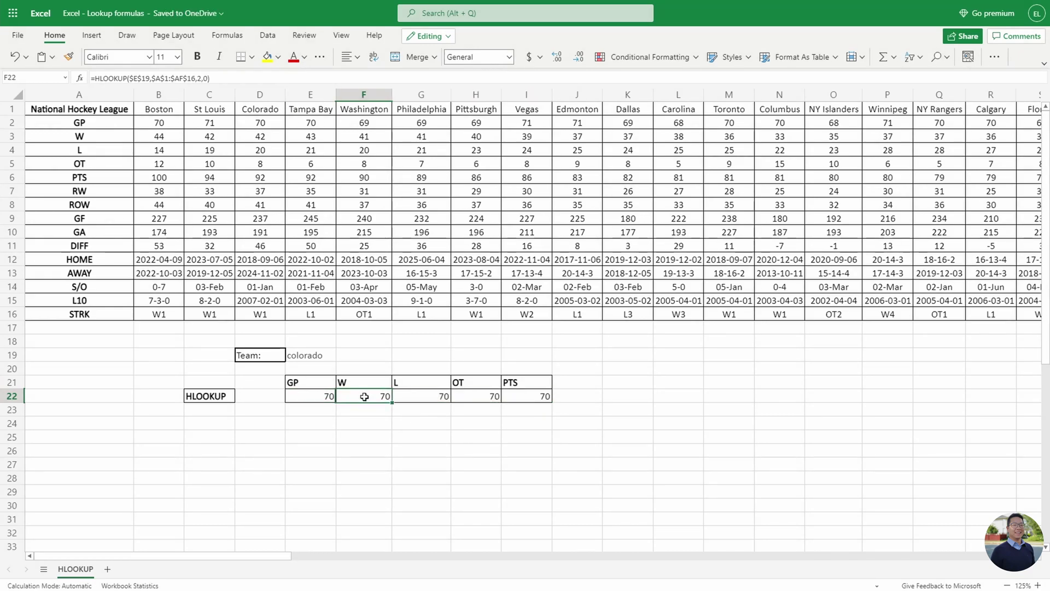
left_click(199, 78)
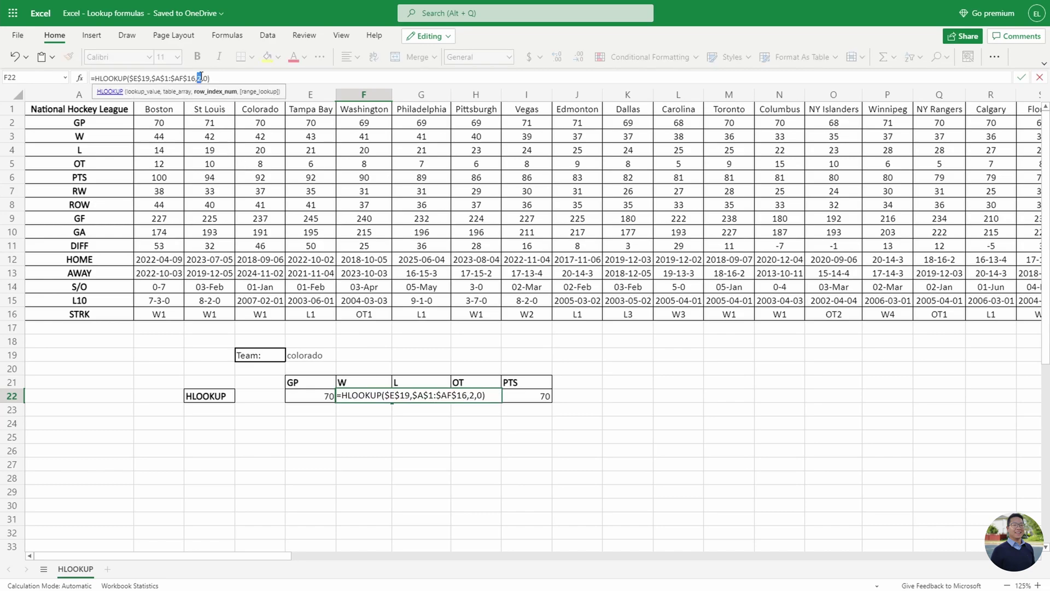
type("3")
key("Tab")
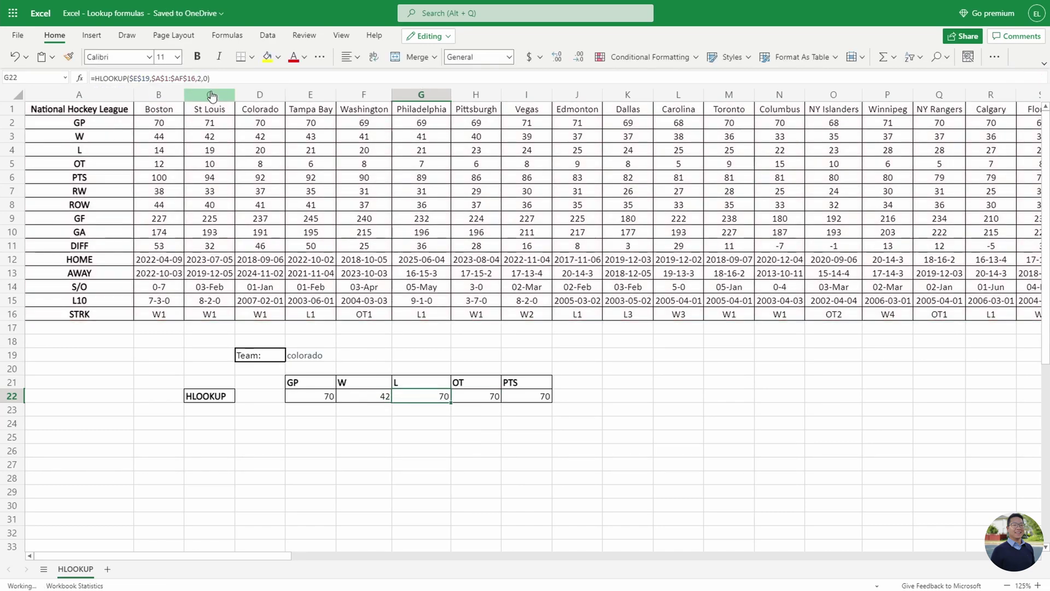
- Set the HLOOKUP row index to 4 for L, 5 for OT and 6 for PTS
double_click(200, 77)
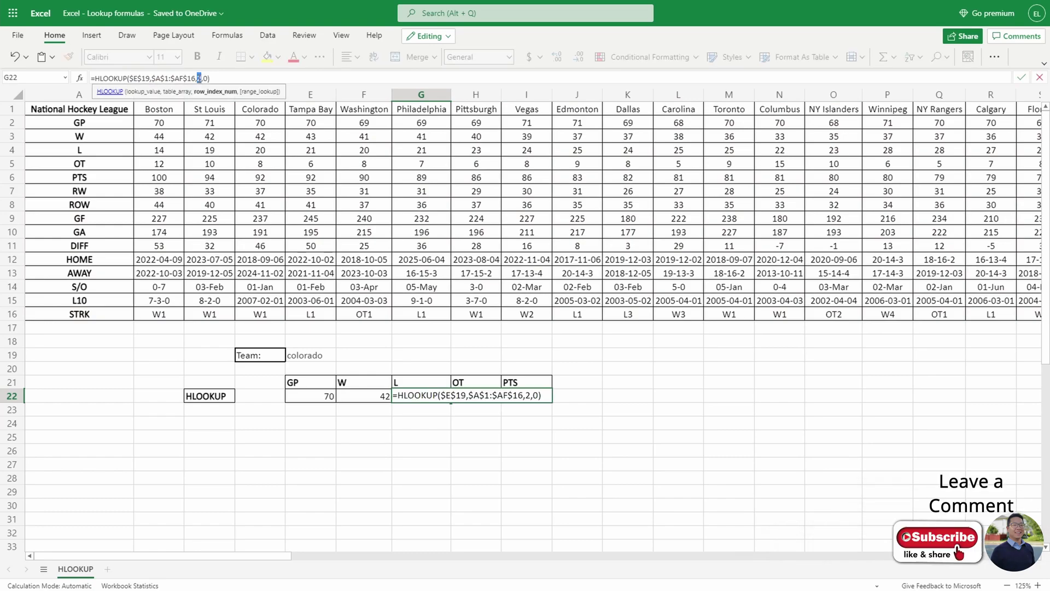
type("4")
key("Tab")
double_click(200, 78)
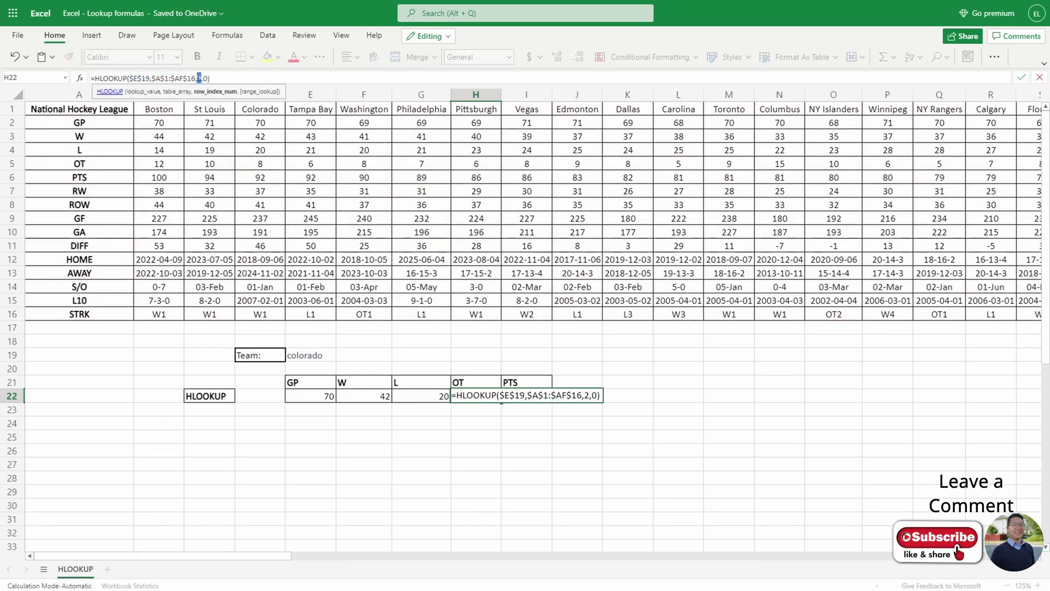
key("Tab")
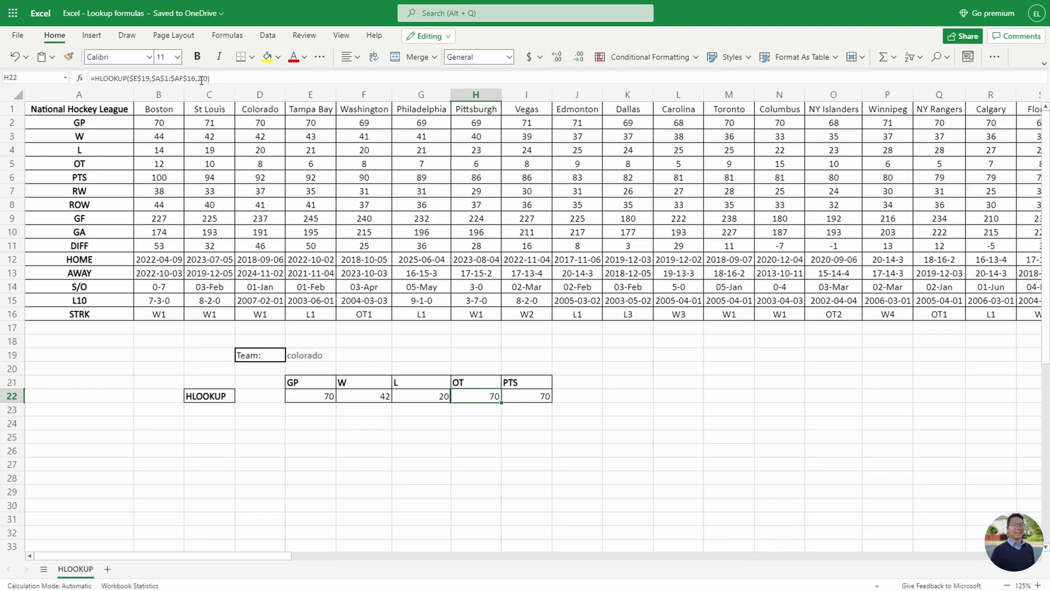
double_click(200, 78)
type("6,6,0)")
key("Tab")
left_click(468, 398)
double_click(200, 78)
type("5")
key("Tab")
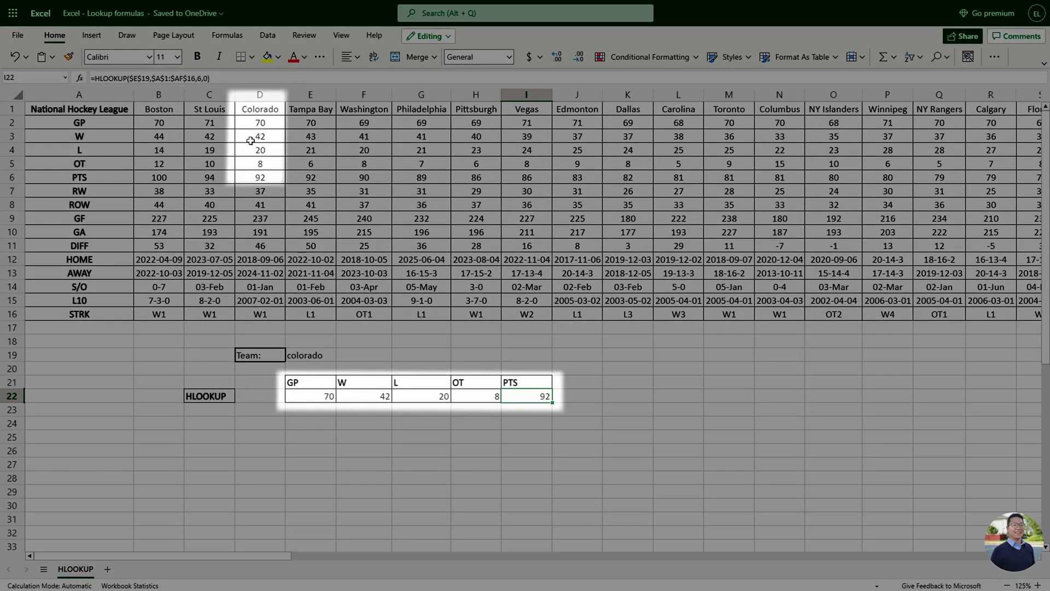
- Compare the HLOOKUP results in row 22 with the GP to PTS values in Colorado's column
left_click(261, 96)
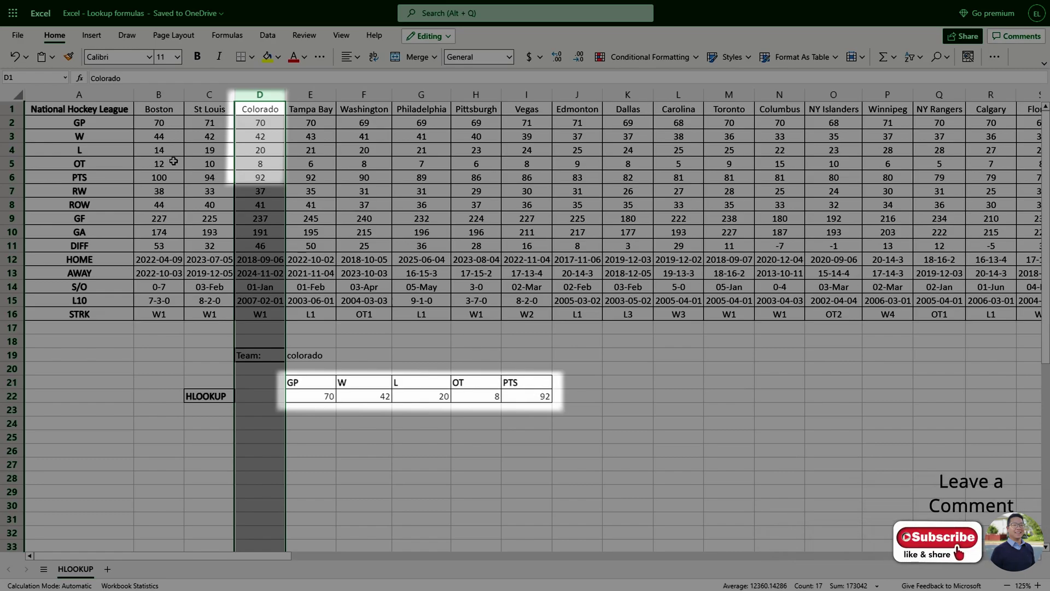
left_click_drag(257, 176, 55, 123)
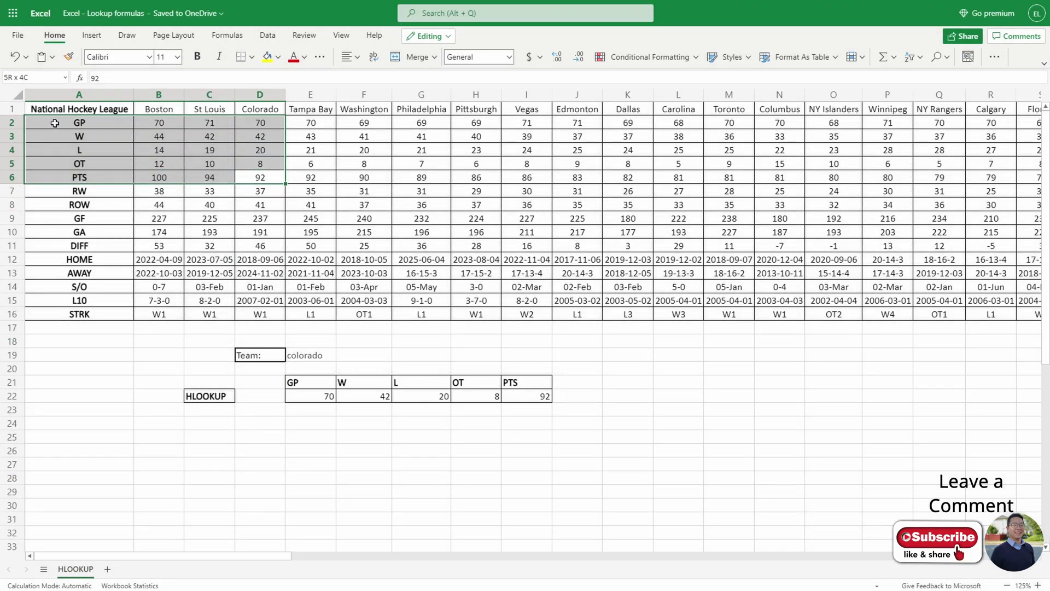
left_click(311, 437)
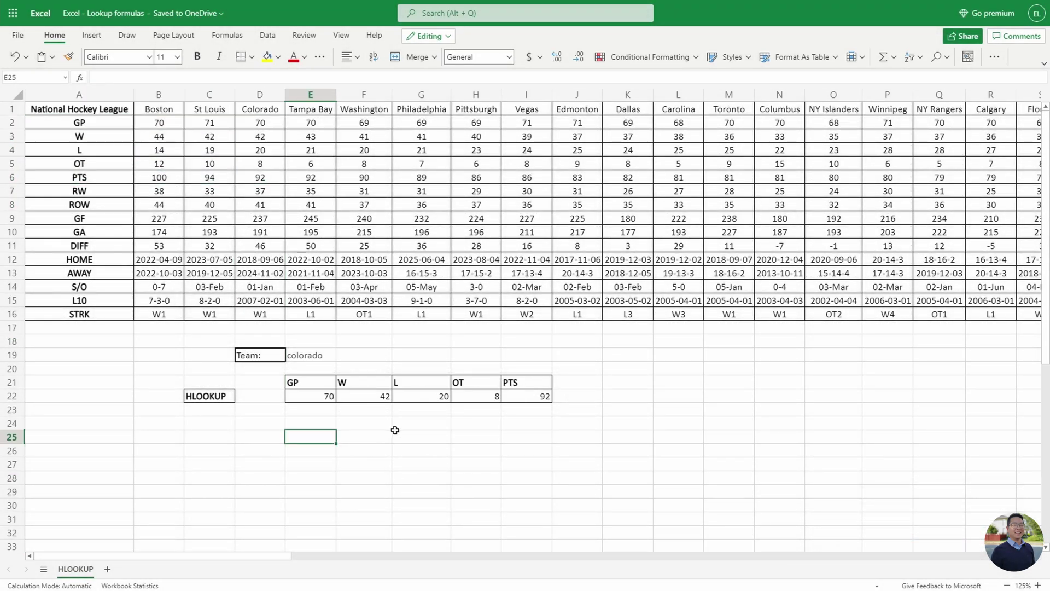
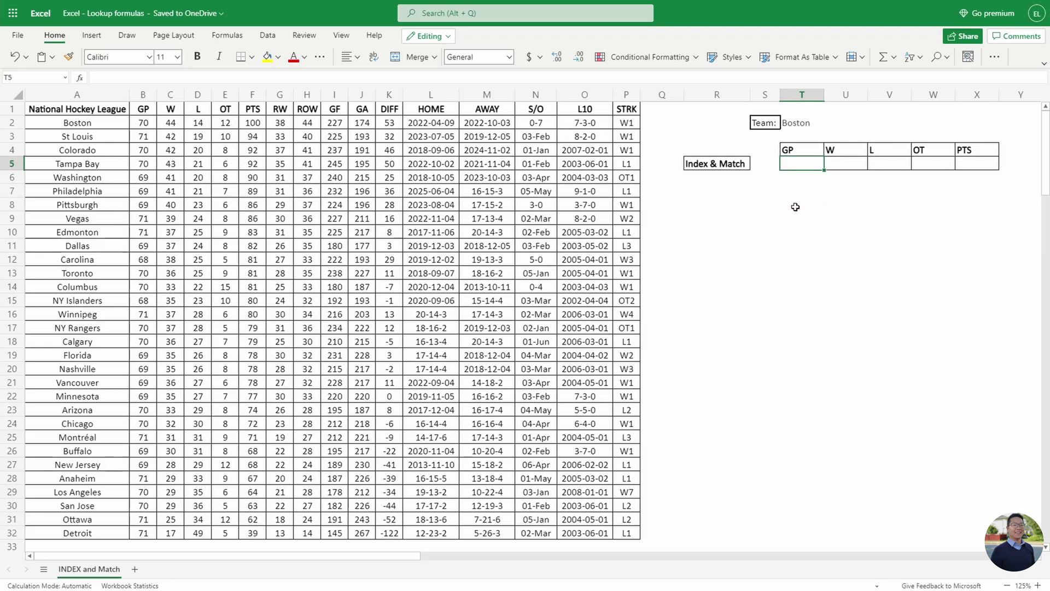
- Start an INDEX formula in T5 with the GP column as its array, locked as $B$1:$B$32
type("=")
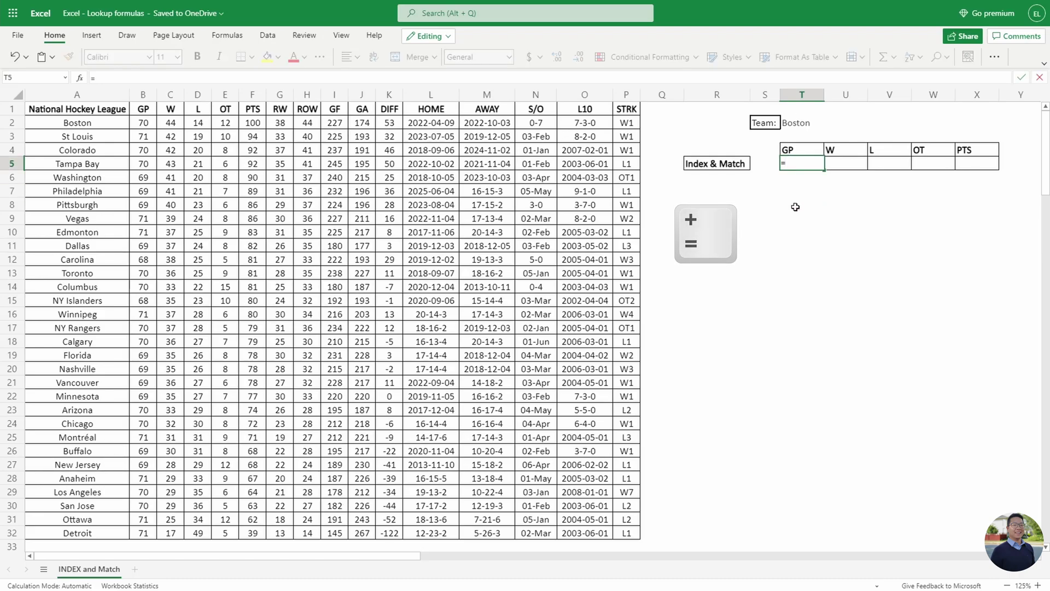
type("in")
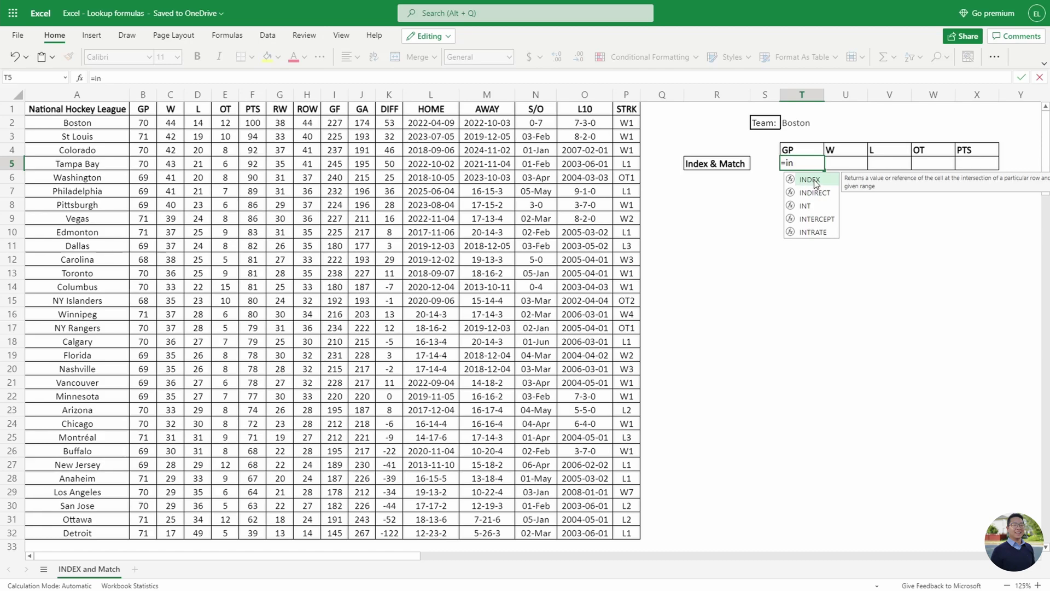
key("Tab")
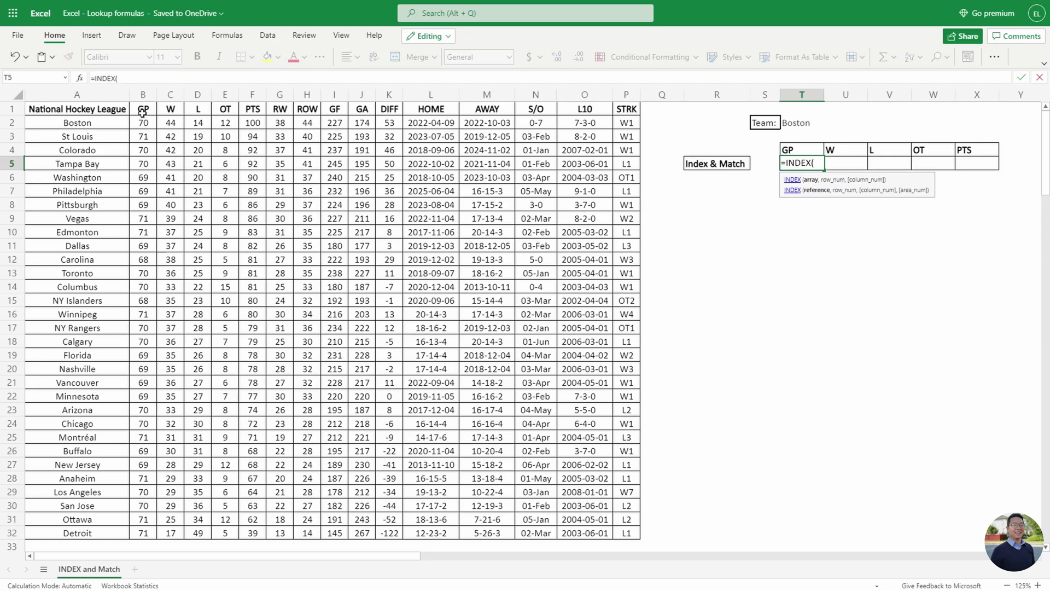
left_click_drag(143, 110, 147, 527)
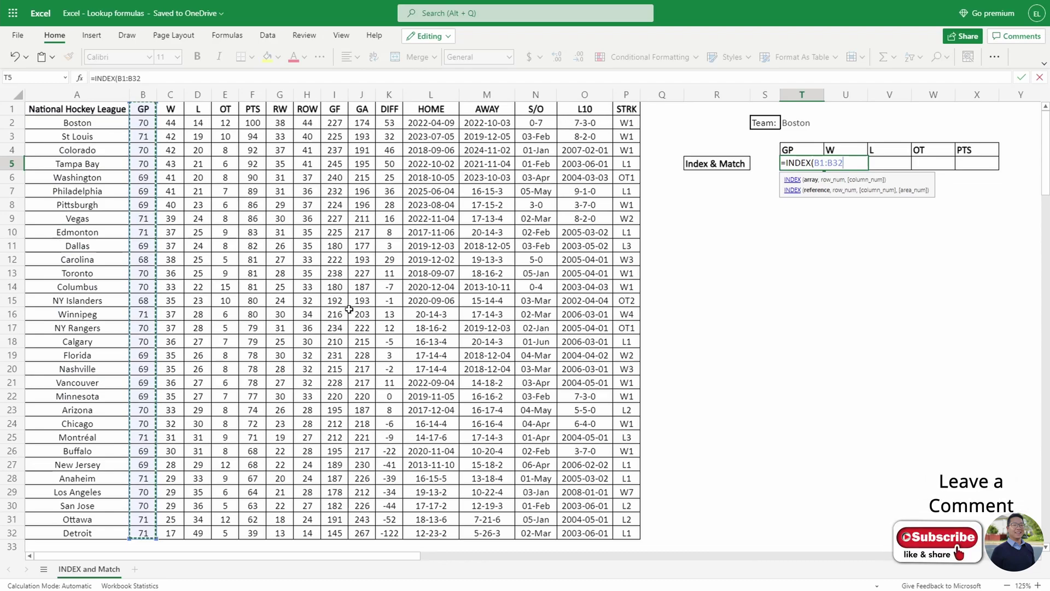
key("F4")
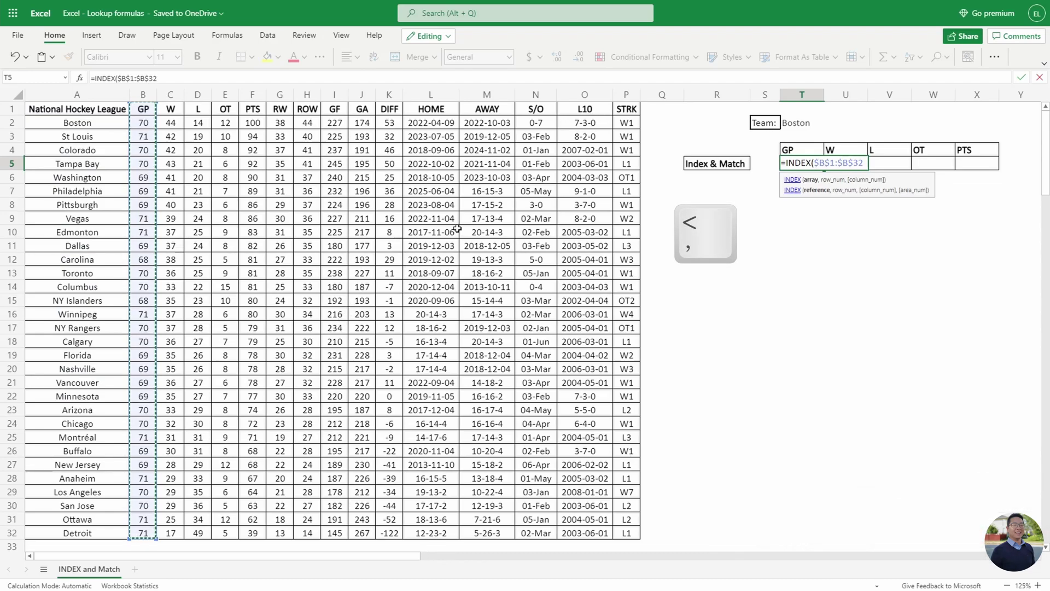
type(",")
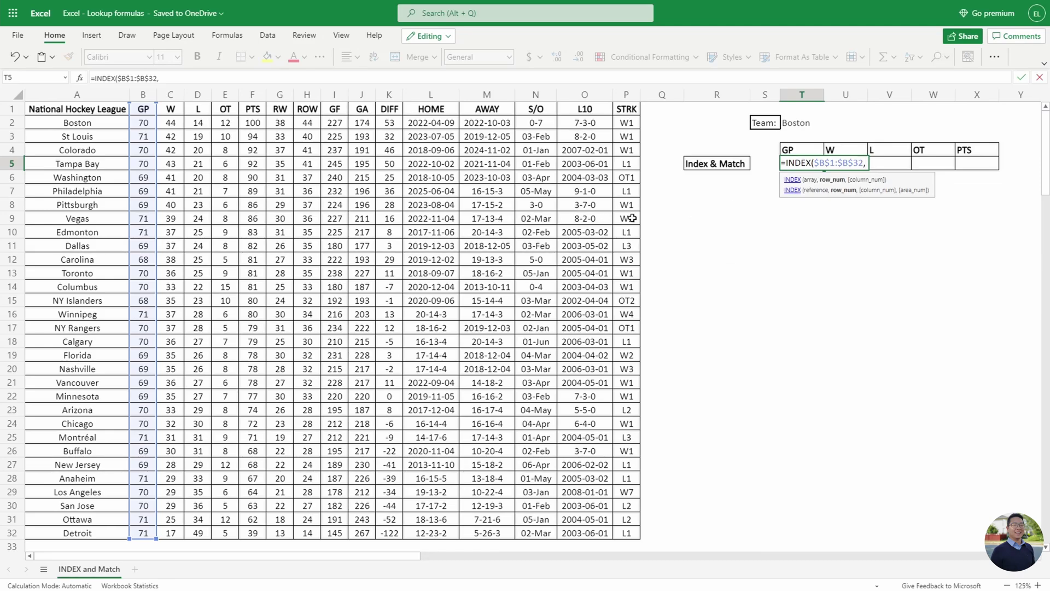
- Nest MATCH as the row number with lookup value $T$2, lookup array $A$1:$A$32 and match type 0, and complete the formula
type("MATCH(")
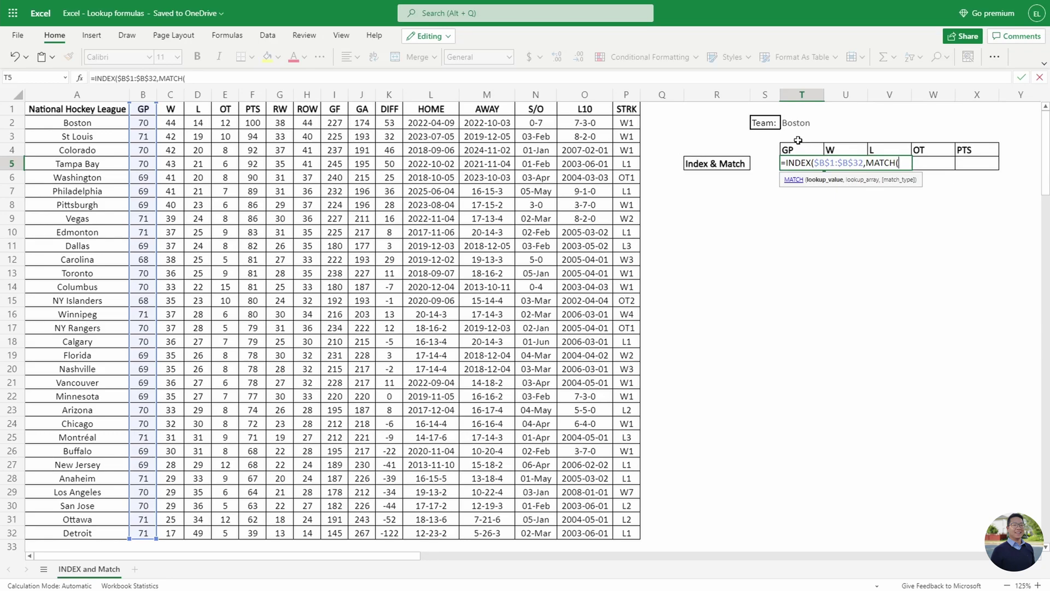
left_click(794, 122)
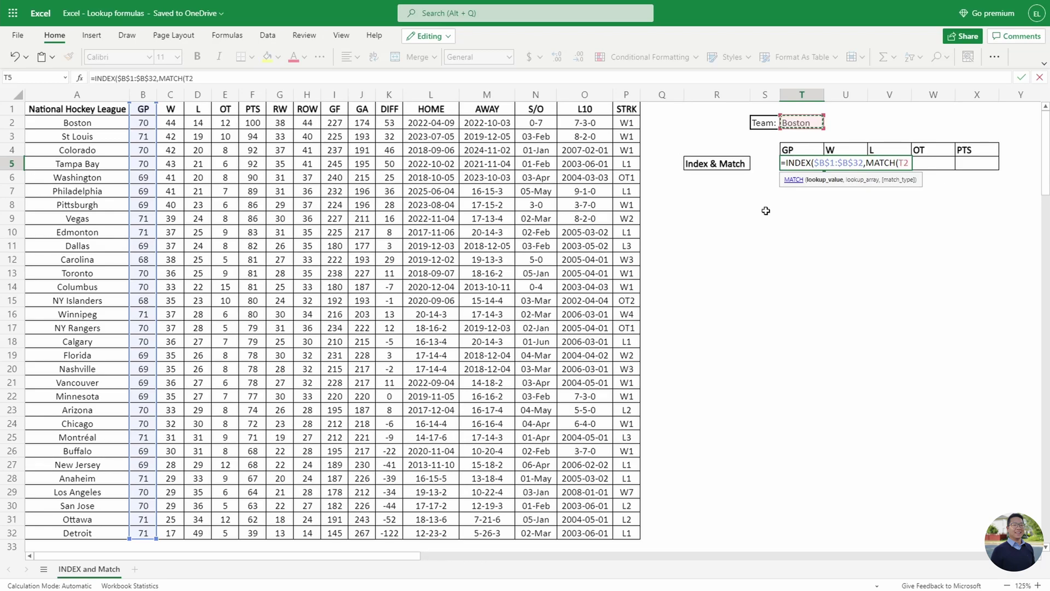
key("F4")
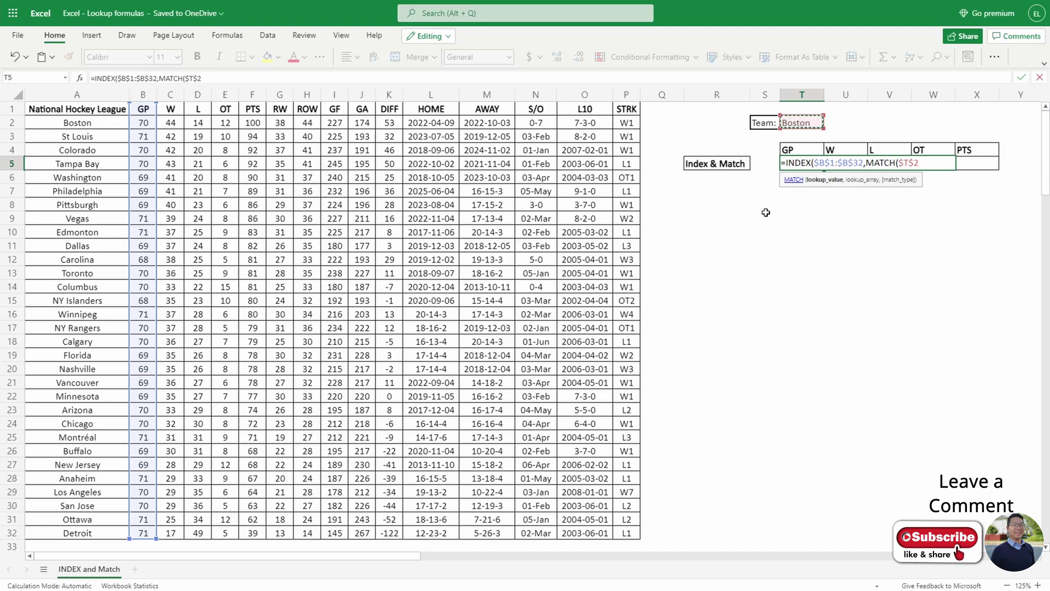
type(",")
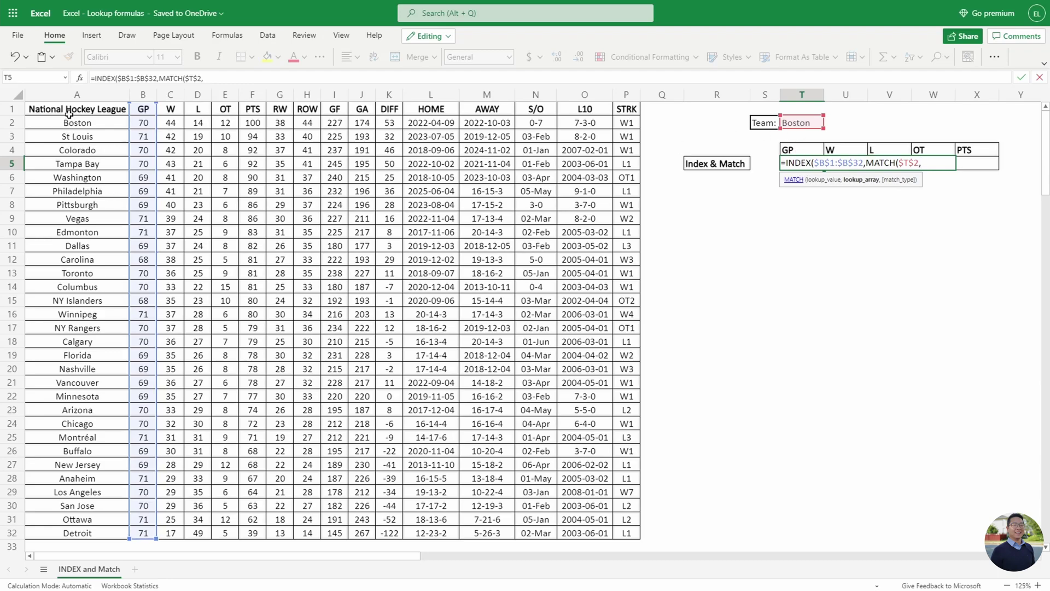
left_click_drag(68, 114, 77, 528)
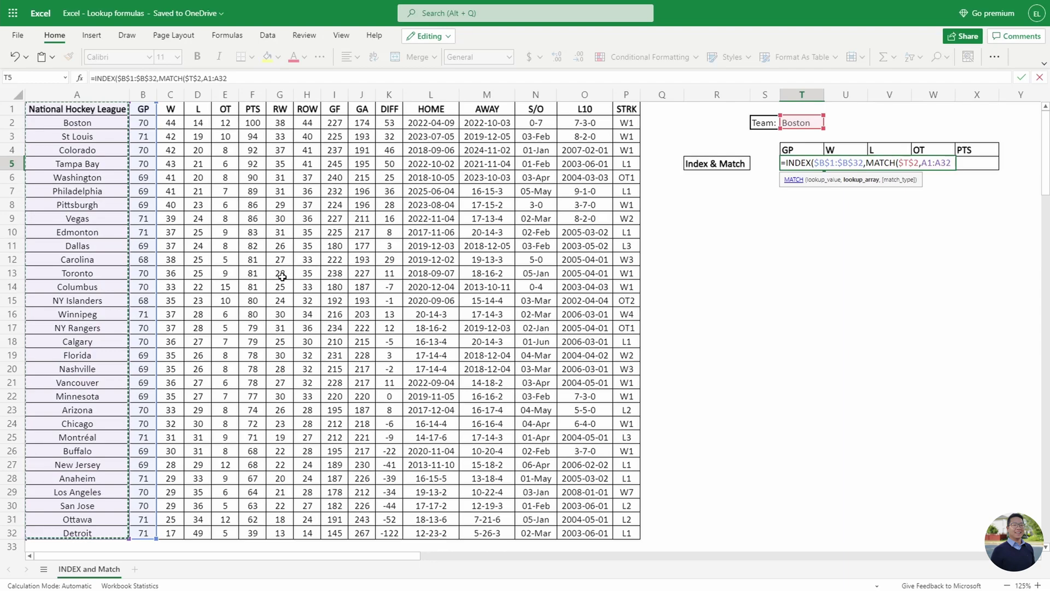
key("F4")
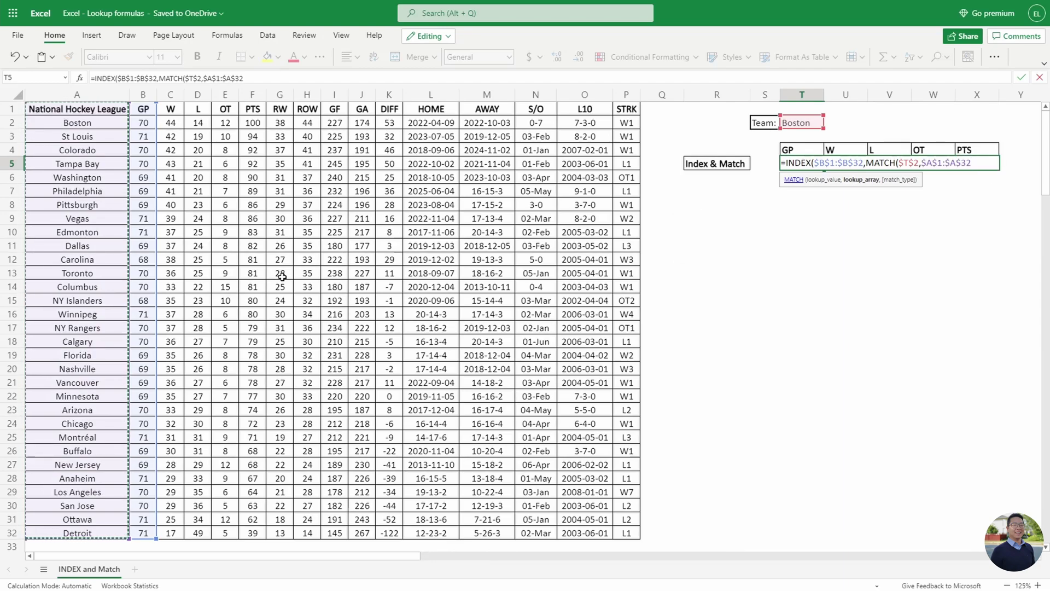
type(",")
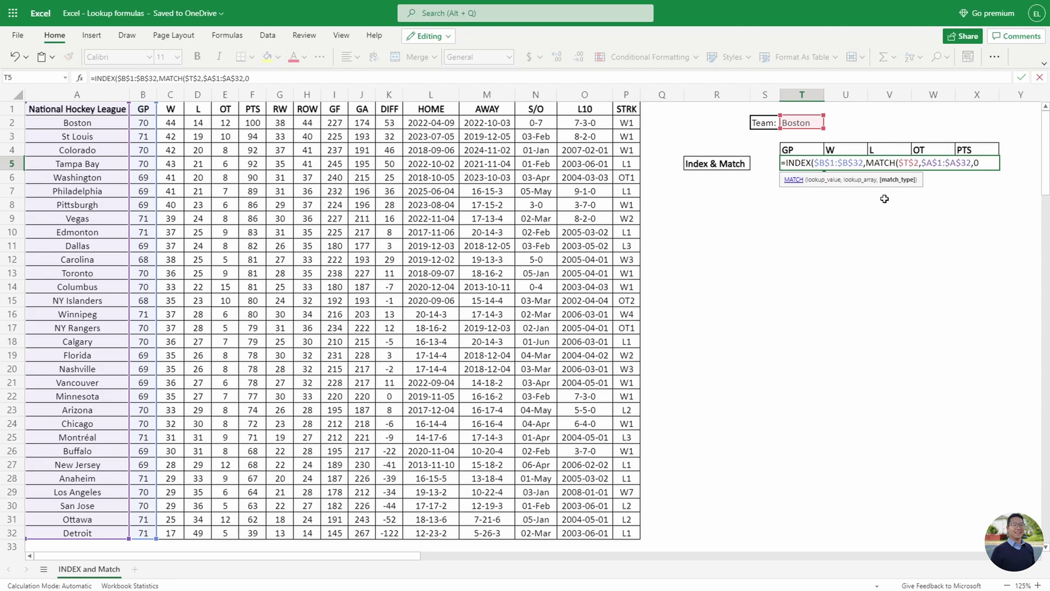
type("0)")
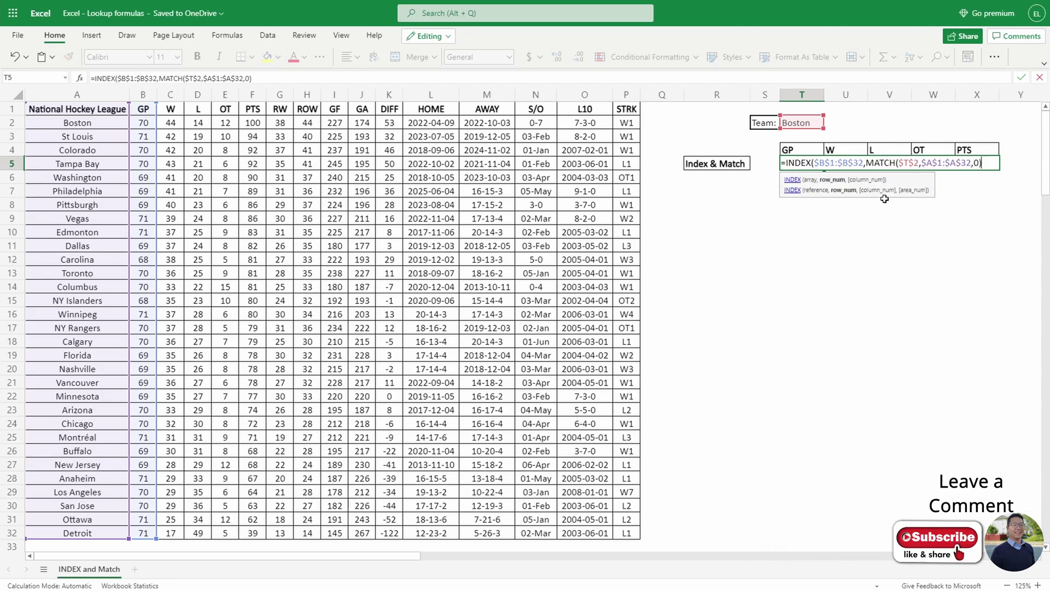
type(")")
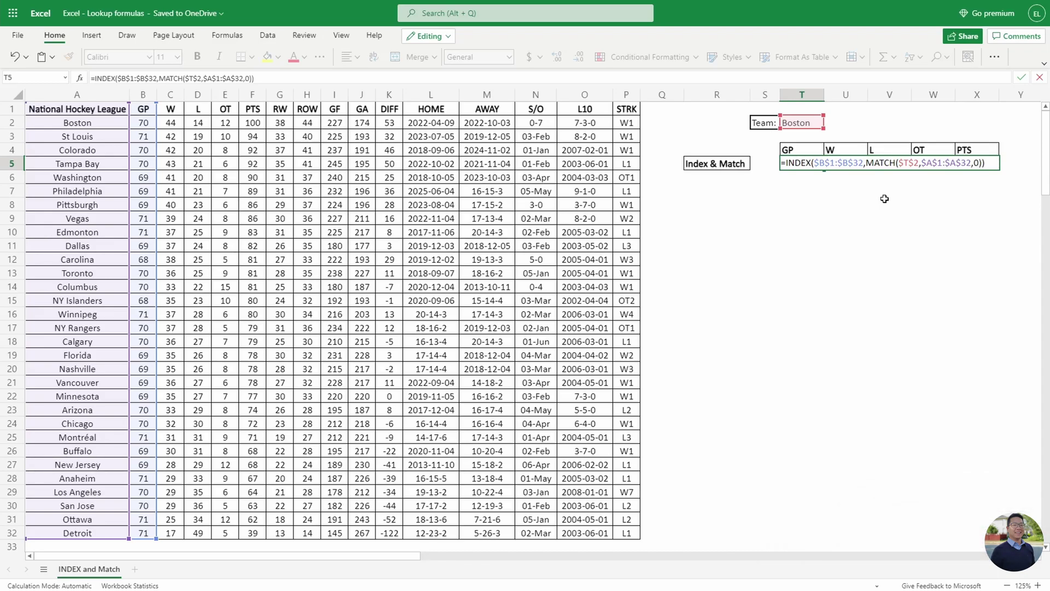
key("Return")
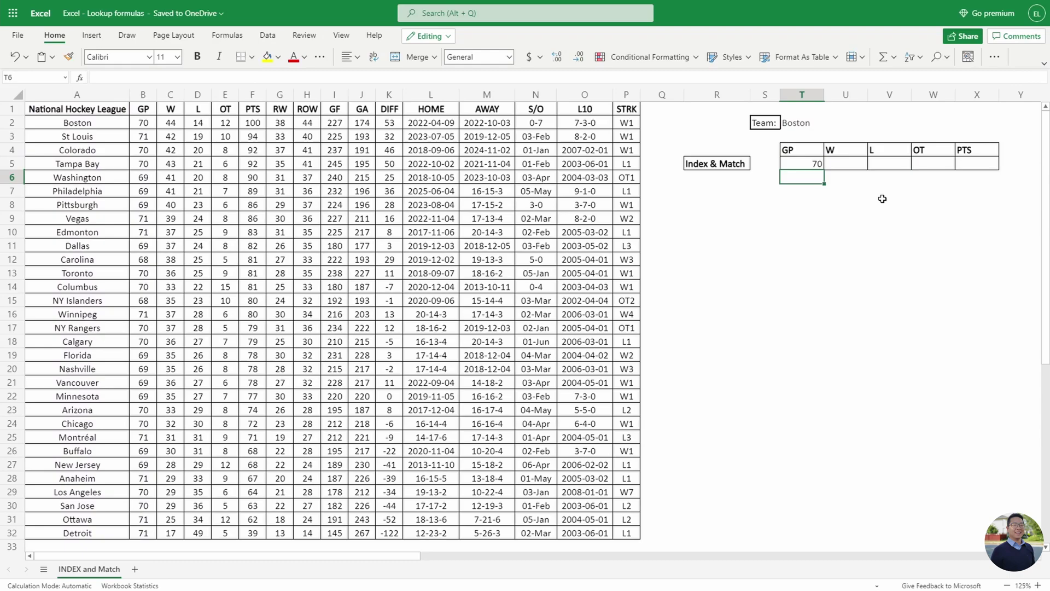
- Check the GP result against Boston's row, and repeat the check against Winnipeg's row with winnipeg entered as the team in T2
left_click(806, 164)
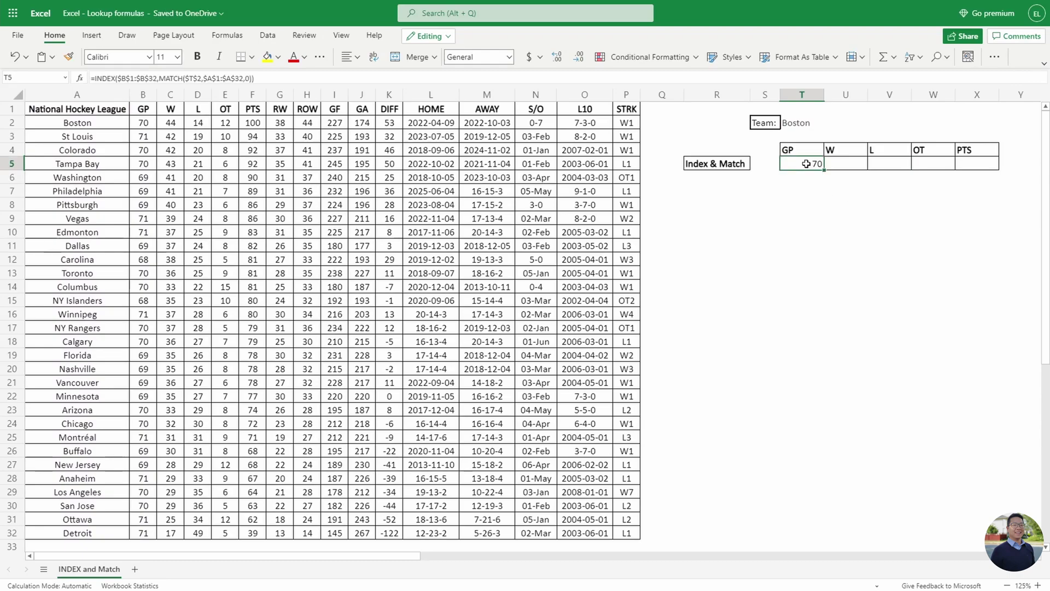
left_click(145, 124)
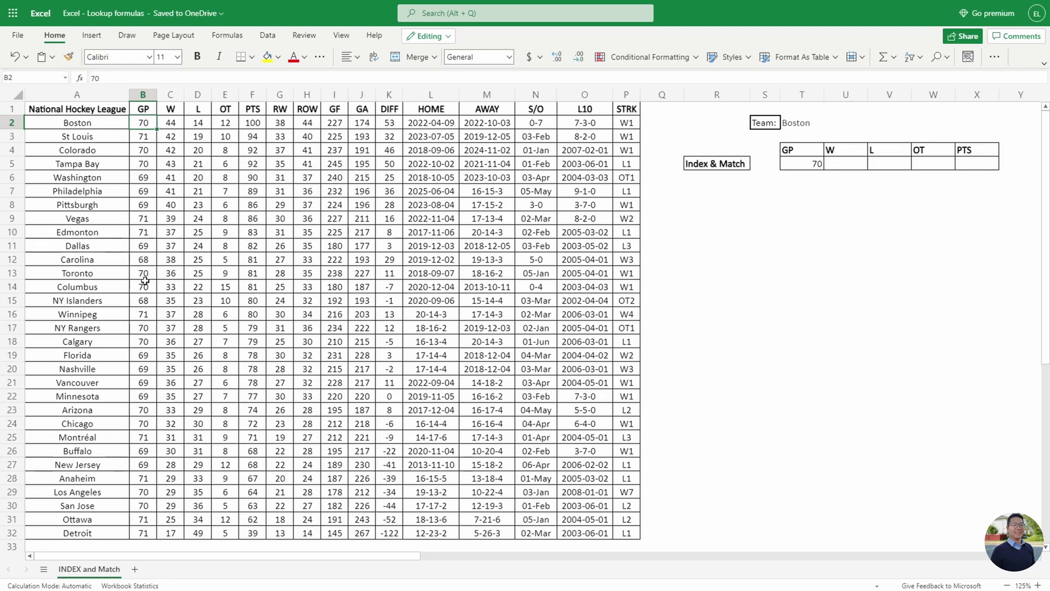
left_click(792, 123)
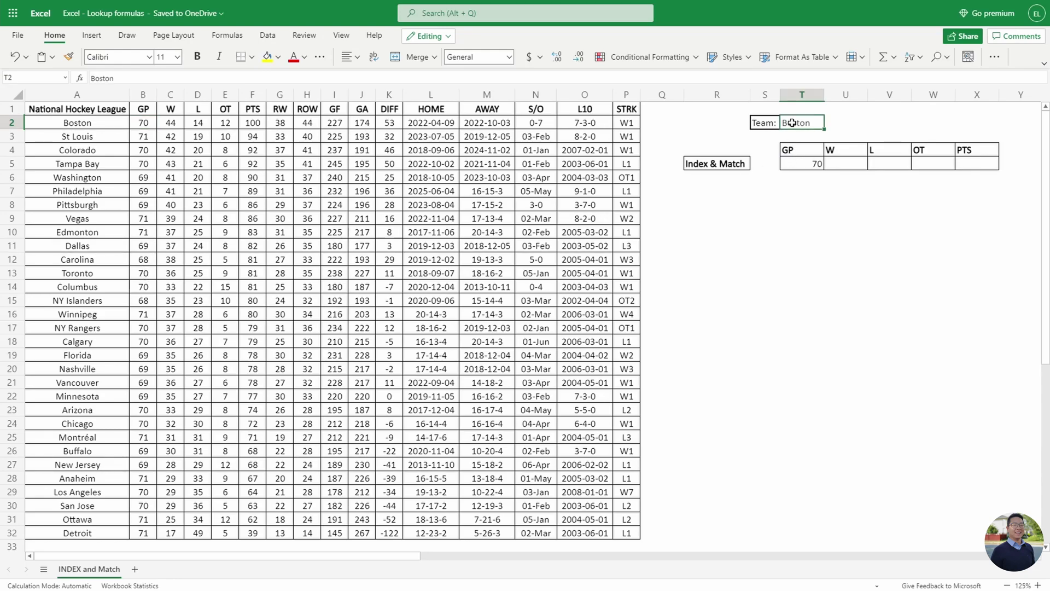
type("win")
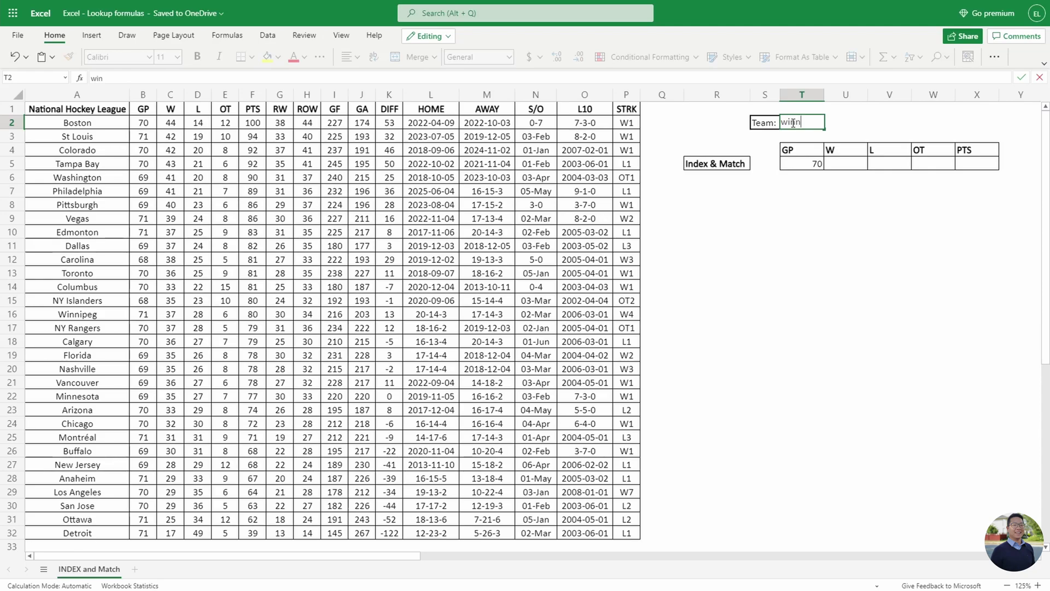
type("nipeg")
key("Return")
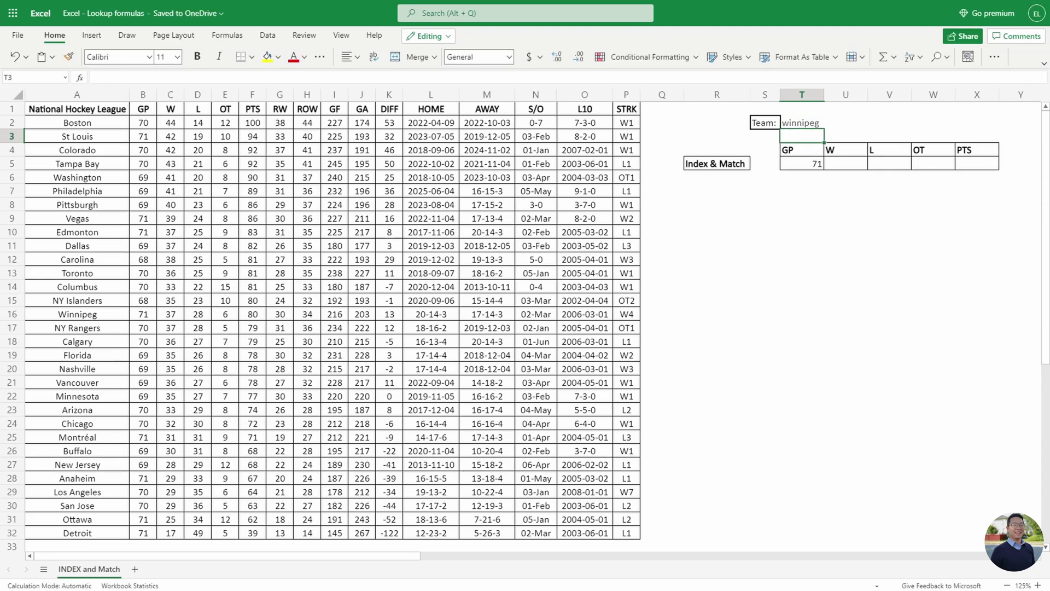
left_click(806, 166)
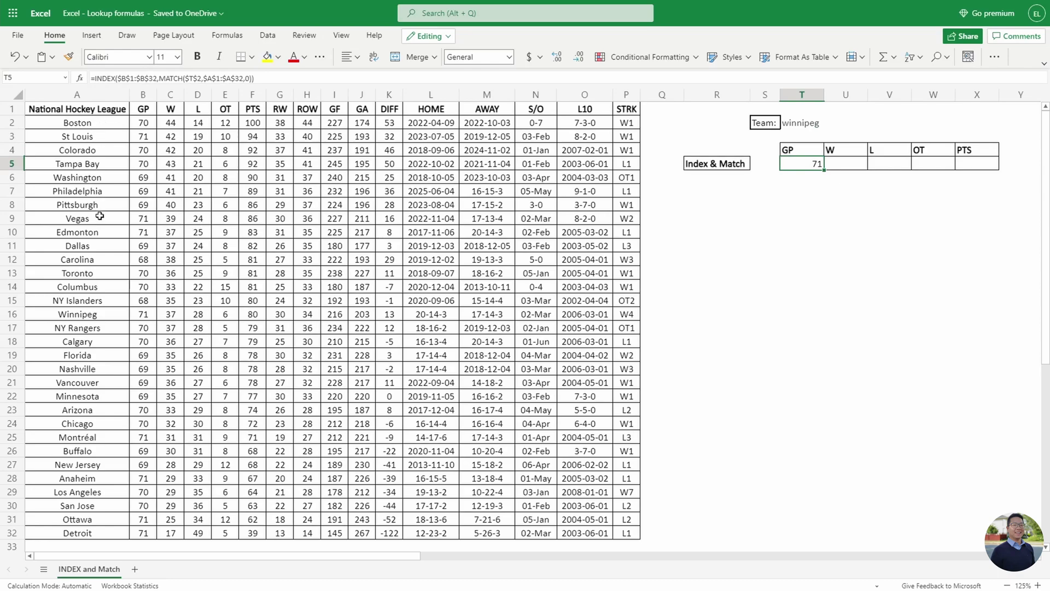
left_click_drag(92, 315, 143, 315)
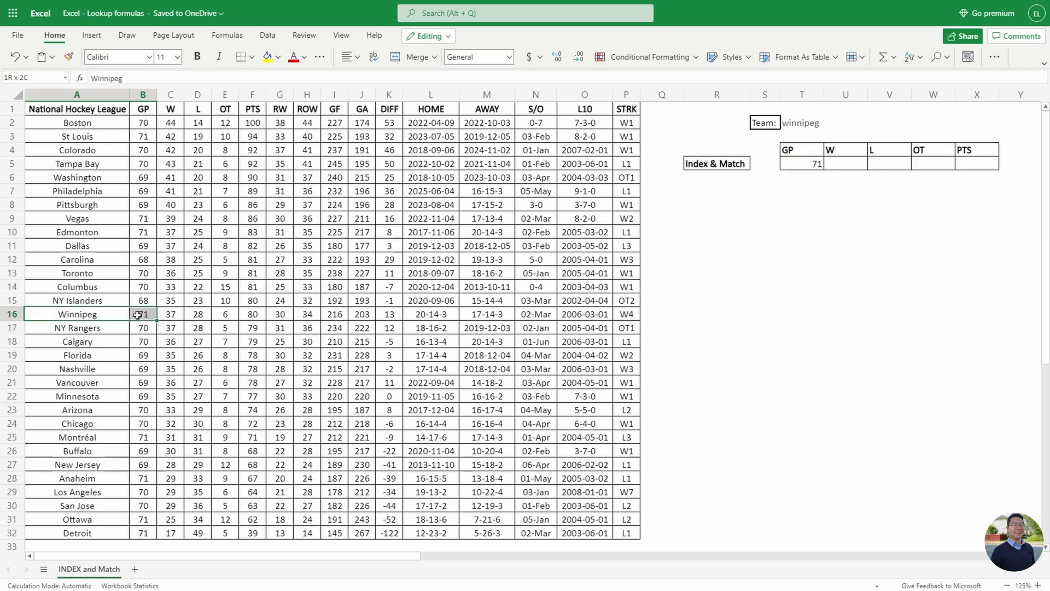
- Copy the INDEX and MATCH formula from T5 across to X5 and shift the INDEX array in U5 to the W column, $C$1:$C$32
left_click(813, 163)
left_click_drag(824, 170, 987, 170)
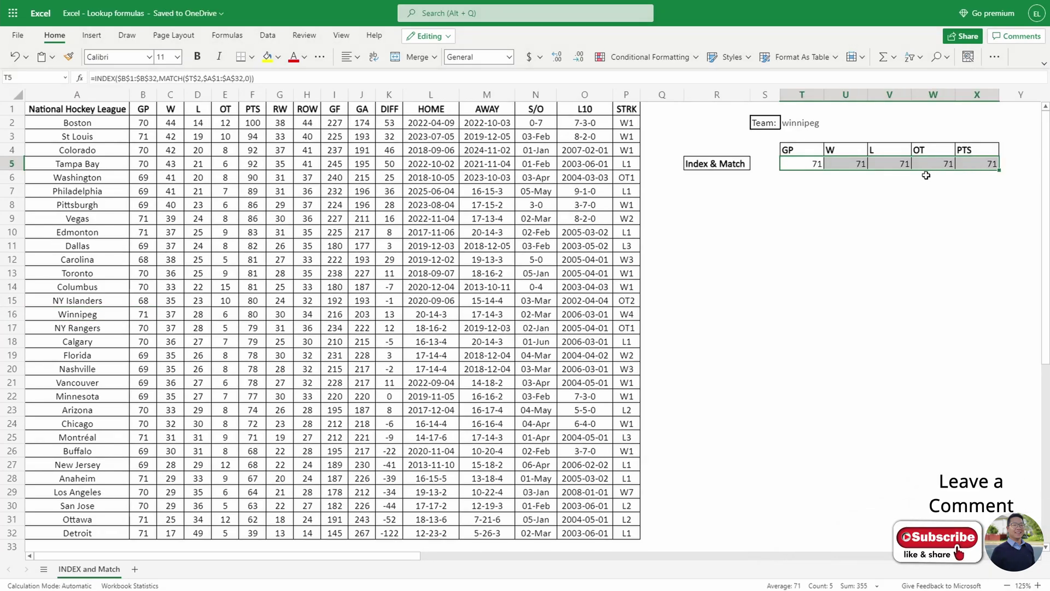
left_click(855, 164)
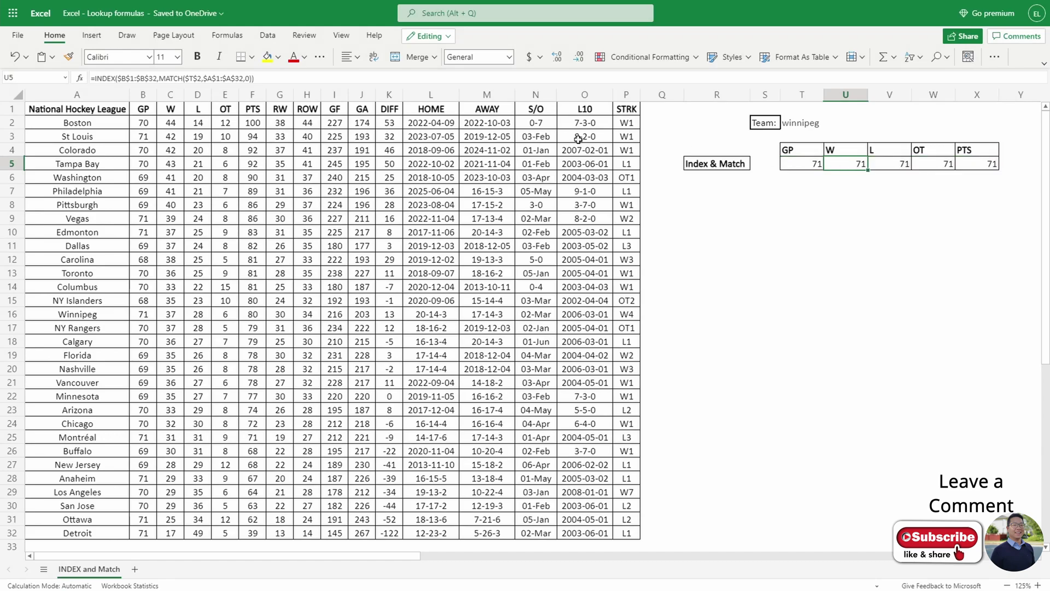
left_click(208, 78)
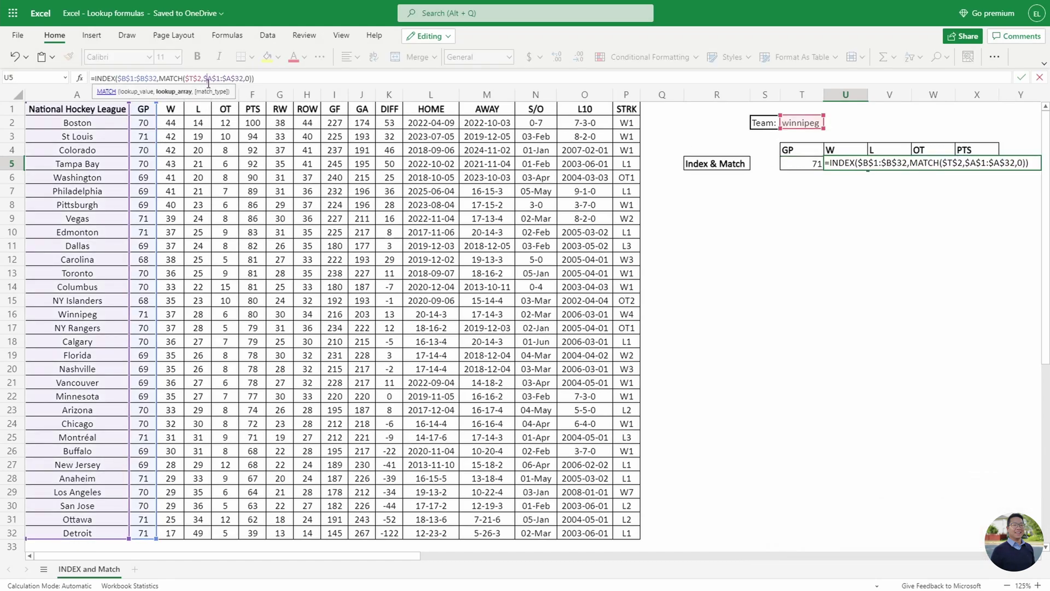
left_click_drag(157, 137, 166, 137)
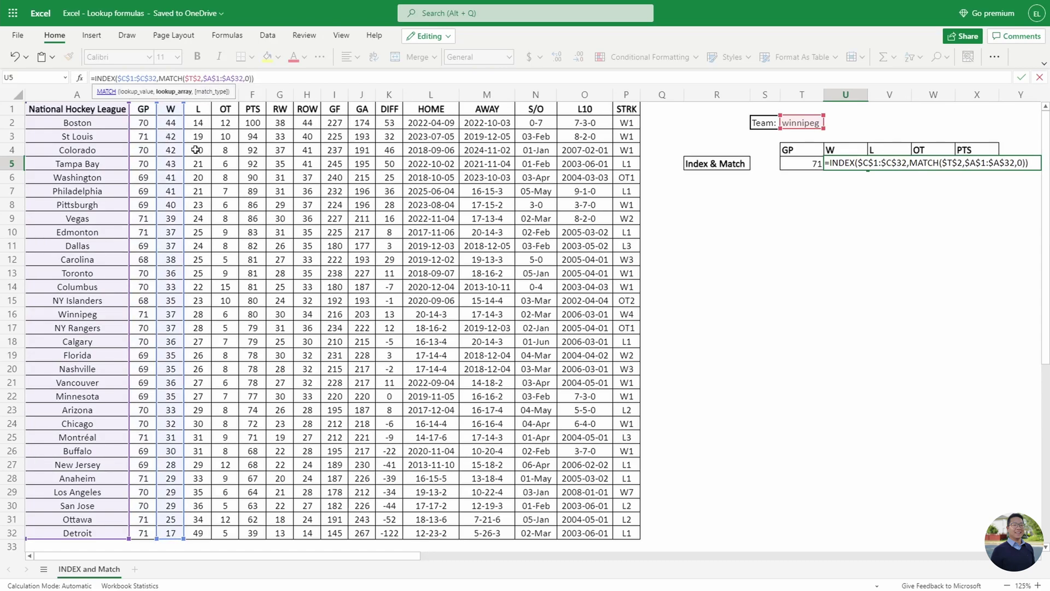
key("Tab")
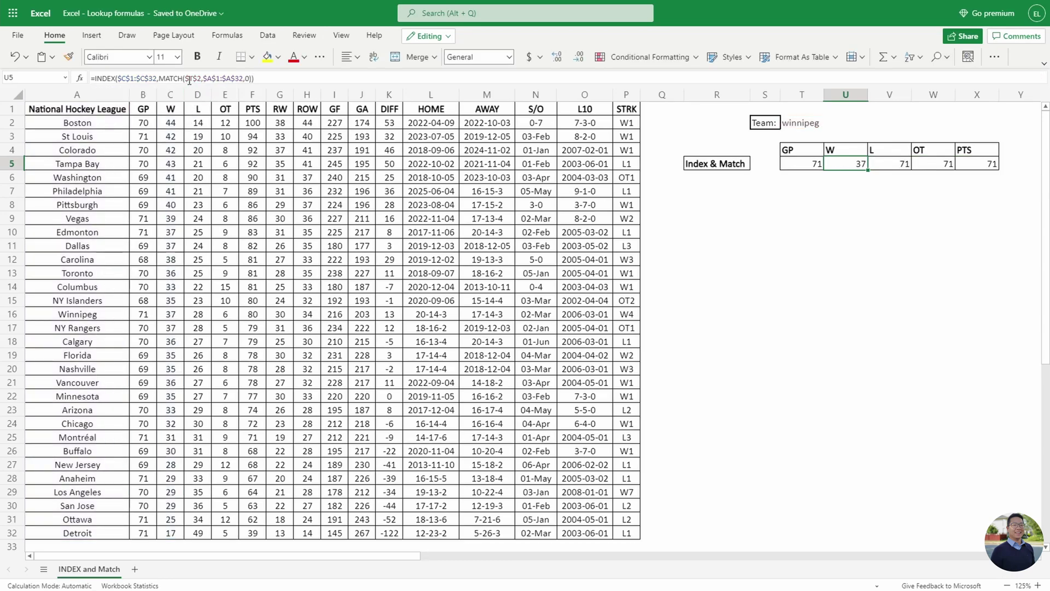
- Shift the INDEX array to $D$1:$D$32 in V5 for L and to $E$1:$E$32 in W5 for OT
key("F2")
left_click_drag(159, 149, 201, 155)
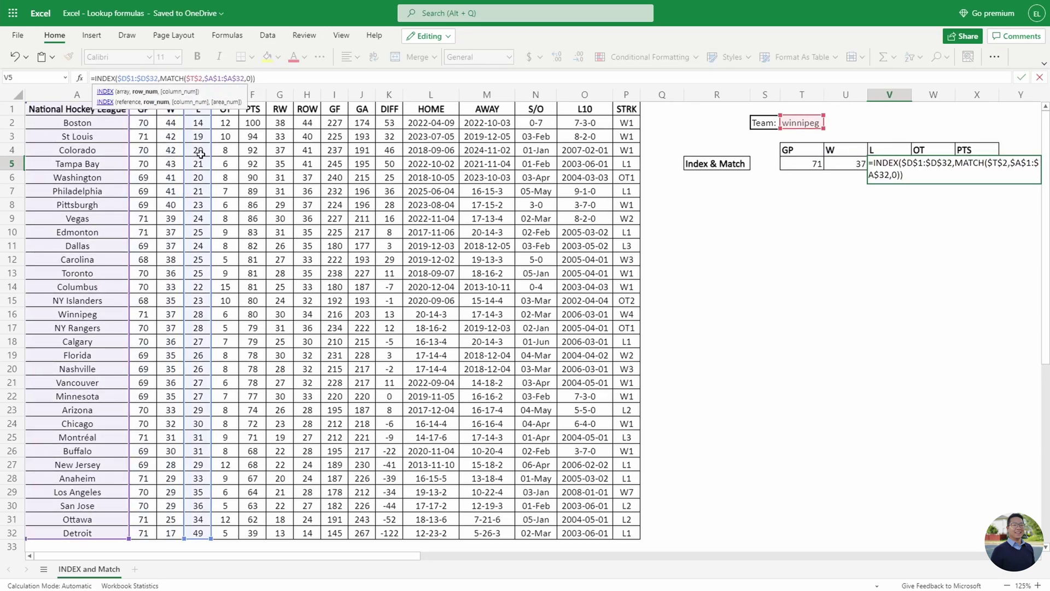
key("Tab")
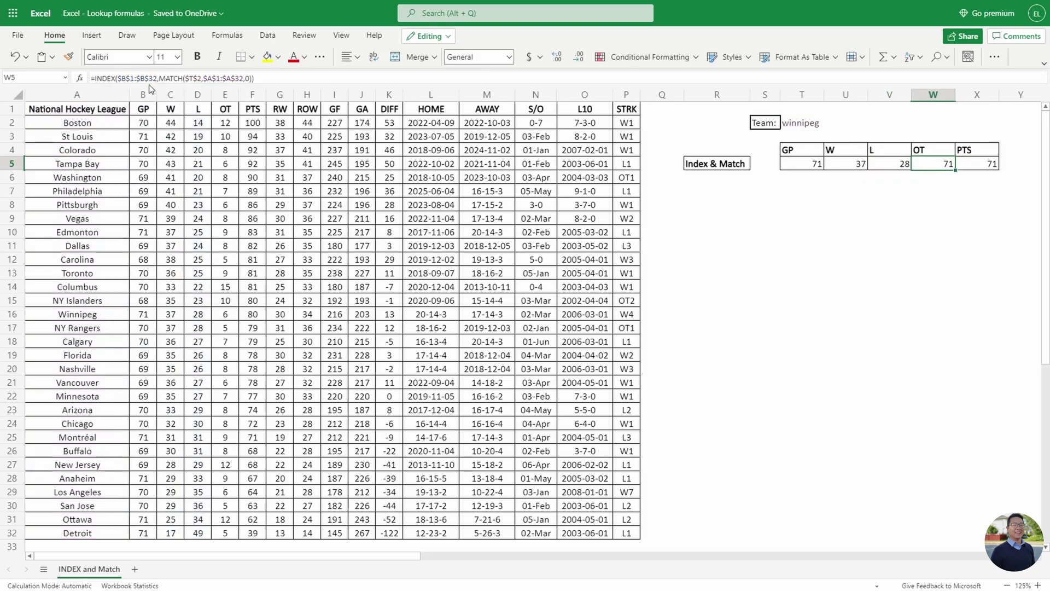
key("F2")
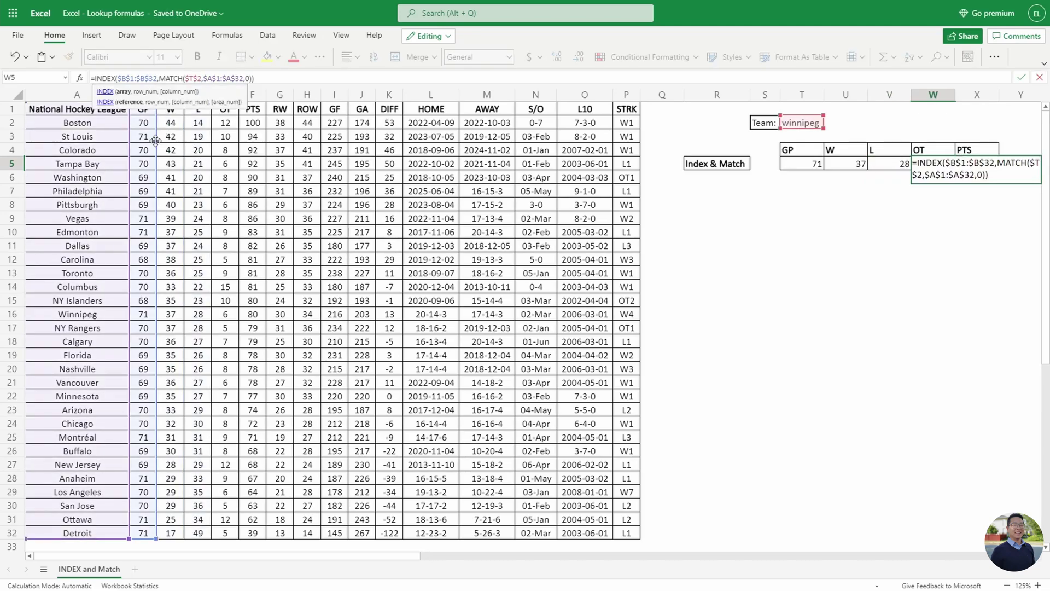
left_click_drag(155, 141, 224, 133)
key("Tab")
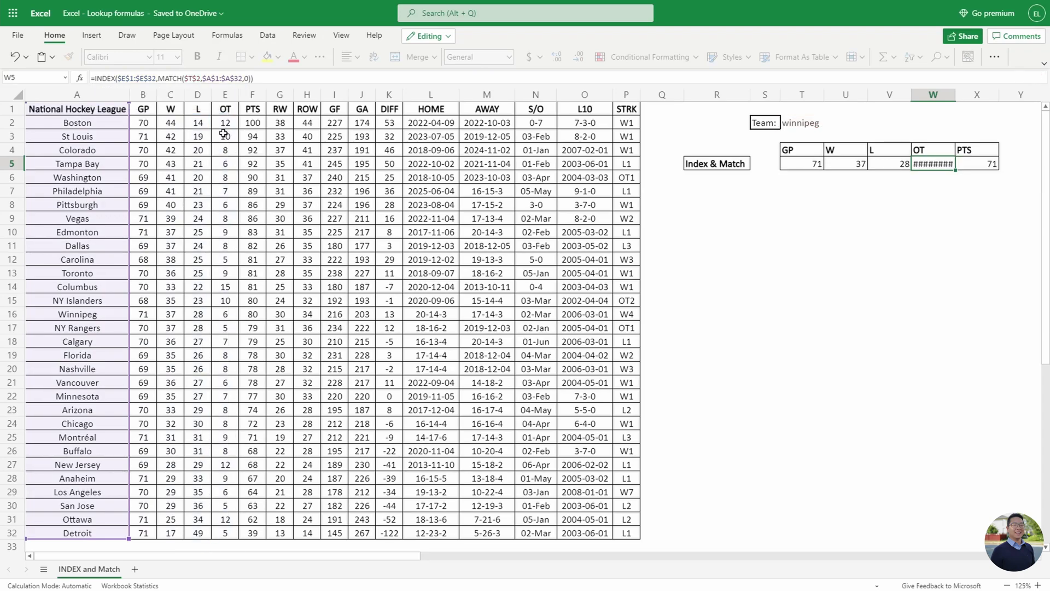
- Shift the INDEX array in X5 to $F$1:$F$32 for PTS and compare the row 5 results with Winnipeg's row in the table
left_click(180, 78)
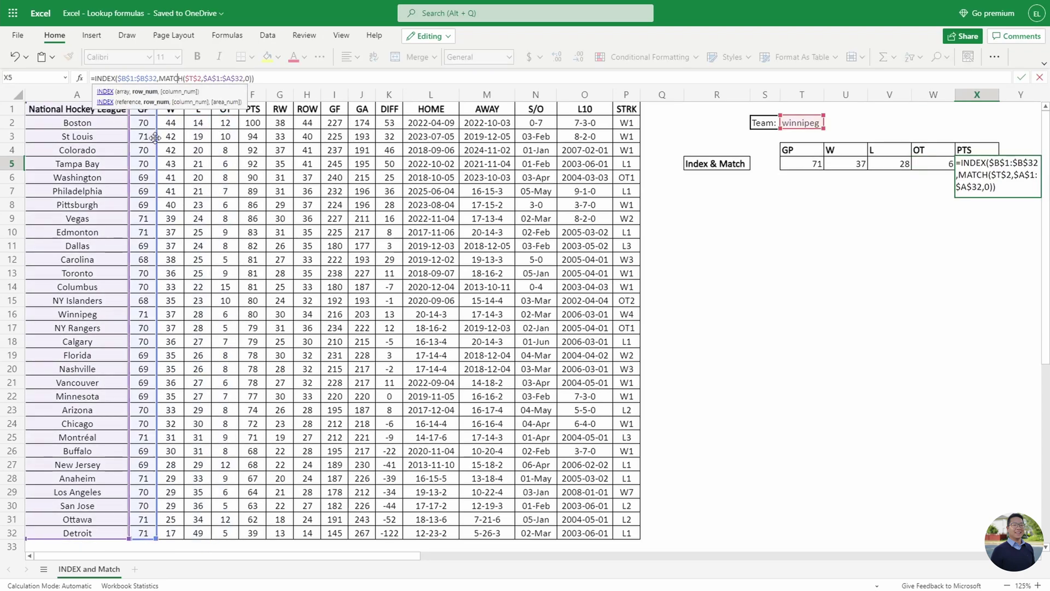
left_click_drag(156, 143, 249, 139)
key("ctrl+Return")
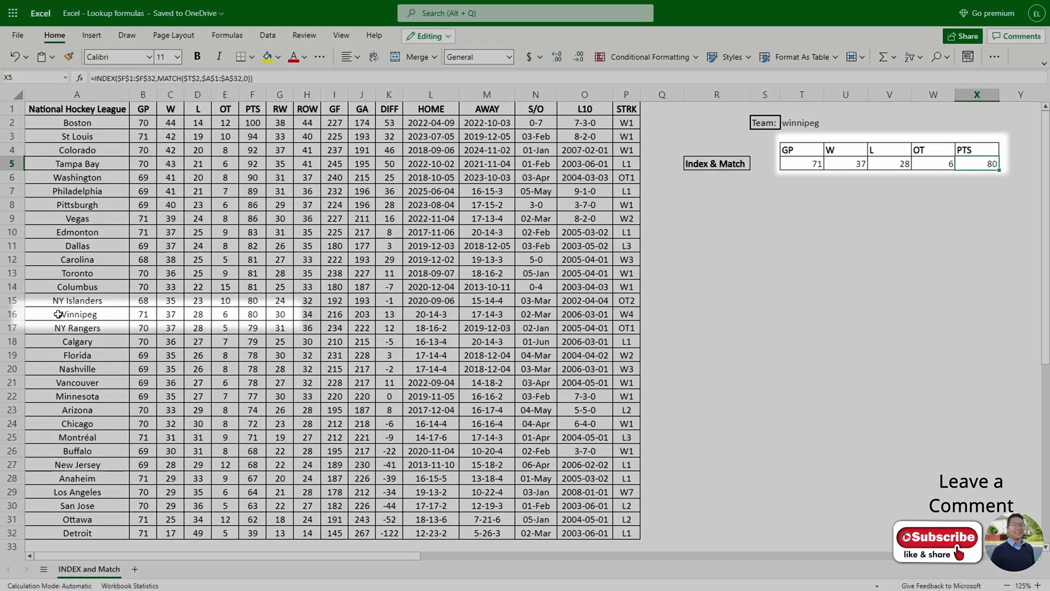
left_click_drag(28, 312, 277, 316)
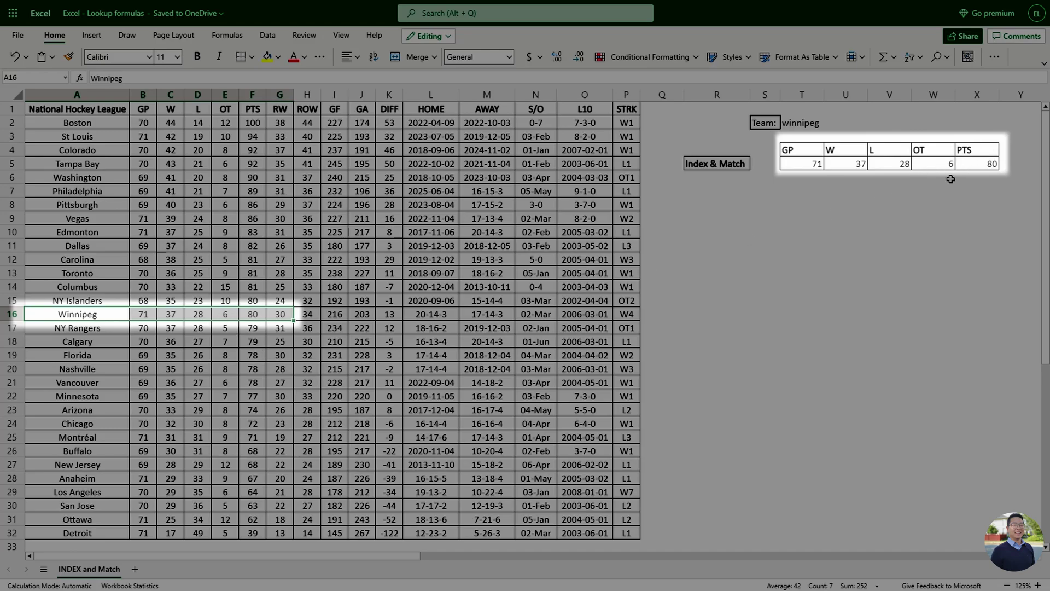
left_click(251, 314)
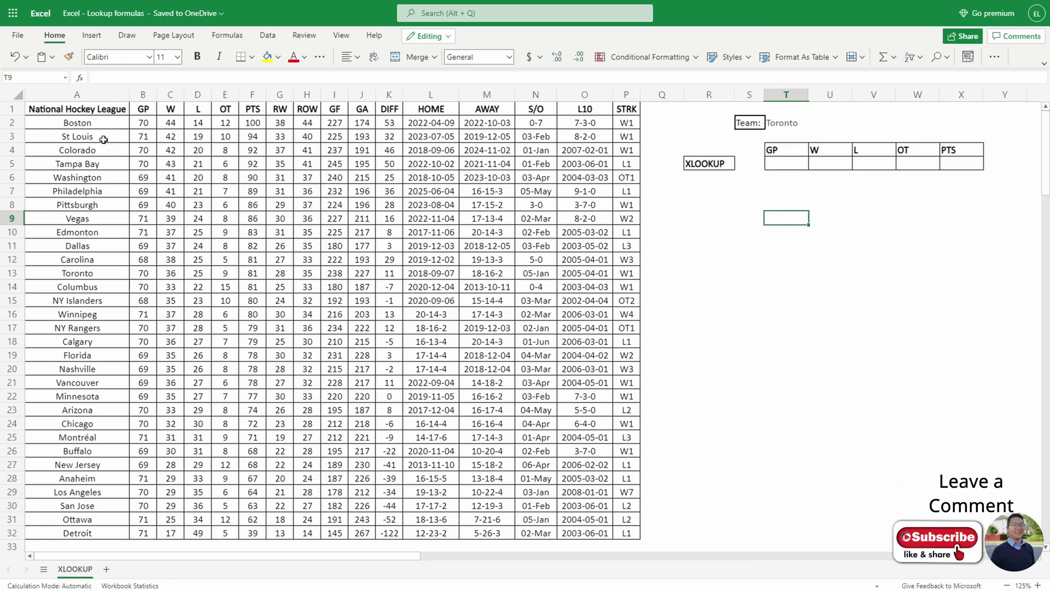
- Move the National Hockey League column from column A to the end of the table, after the STRK column
left_click(81, 97)
right_click(81, 97)
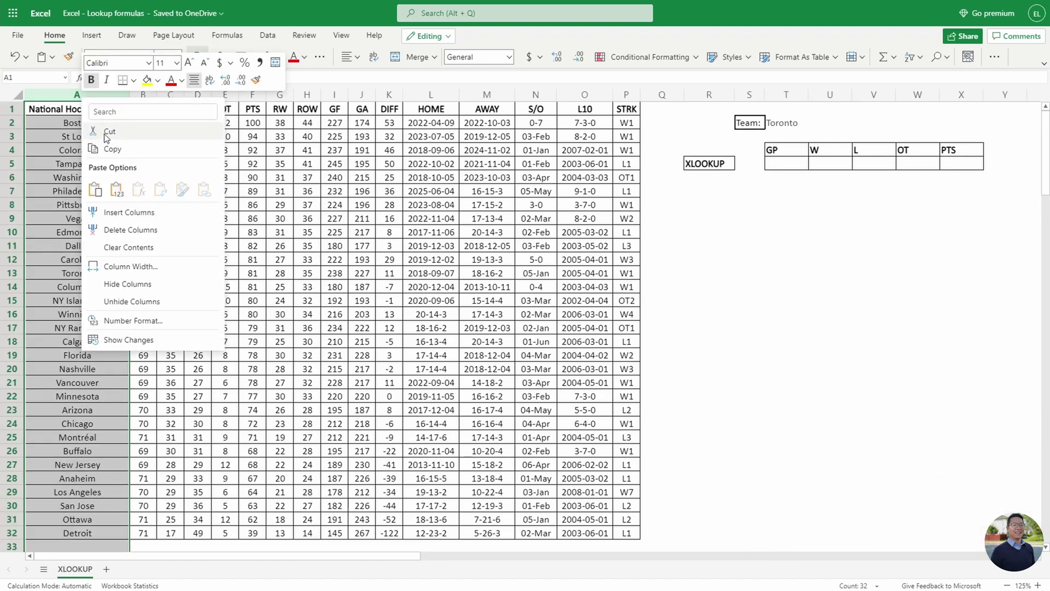
left_click(108, 132)
left_click(652, 98)
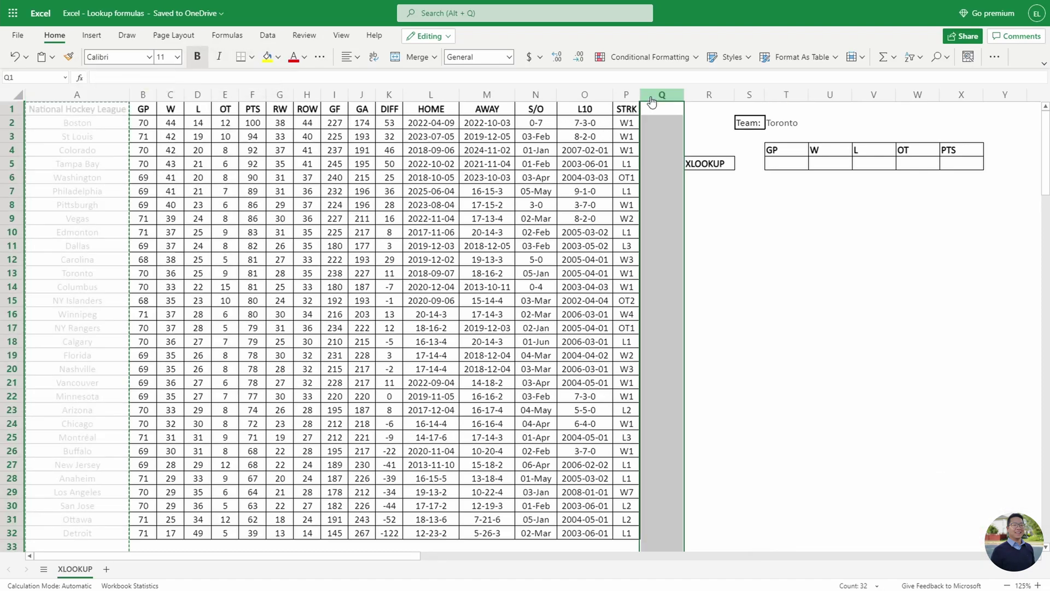
right_click(652, 98)
left_click(684, 211)
- Start an XLOOKUP formula in T5 for GP with the team cell $T$2 as an absolute lookup value
left_click(789, 167)
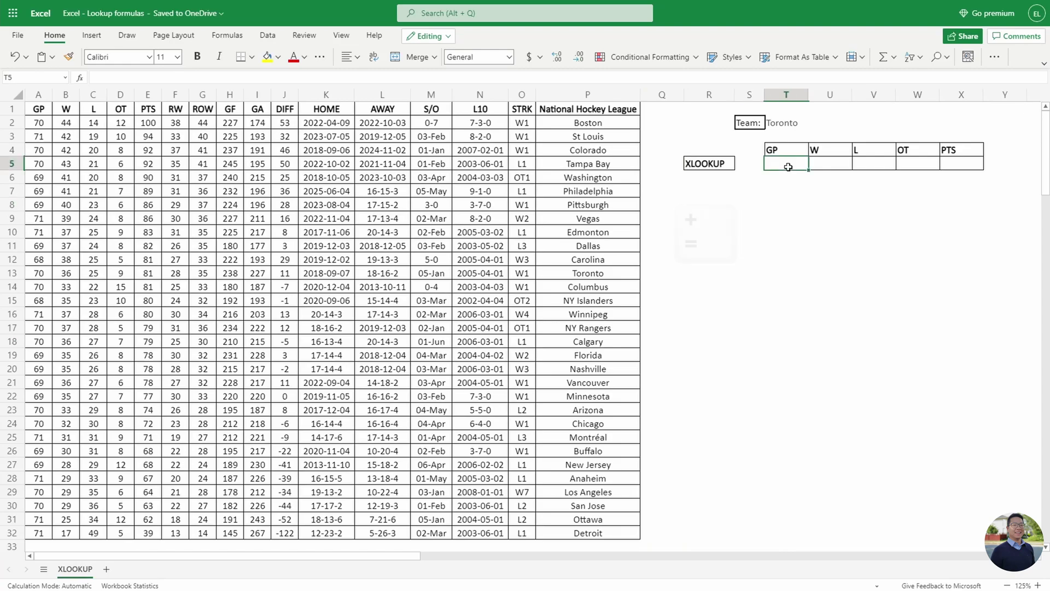
type("=x")
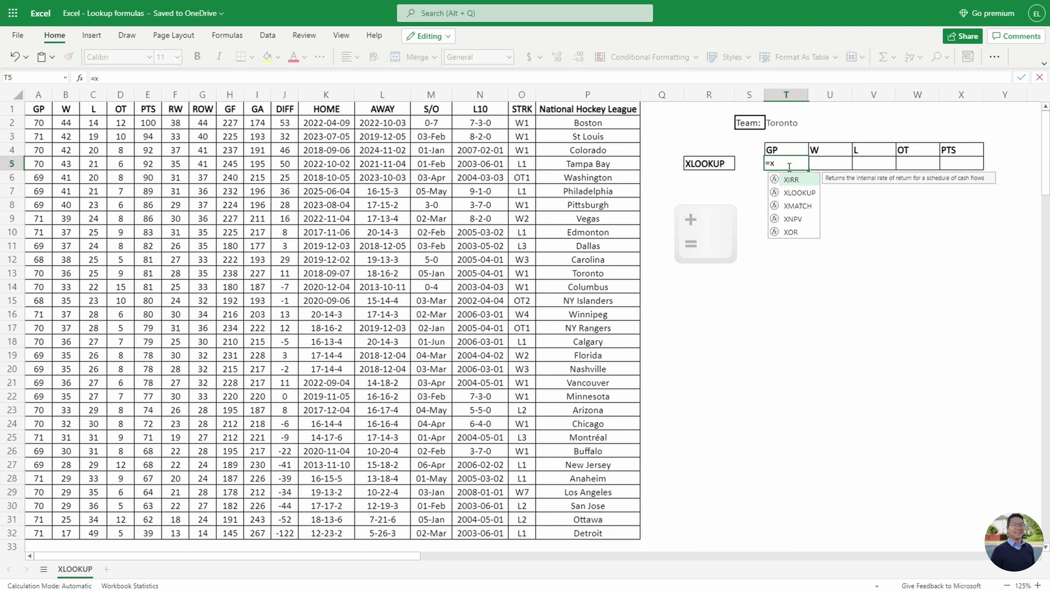
key("Down")
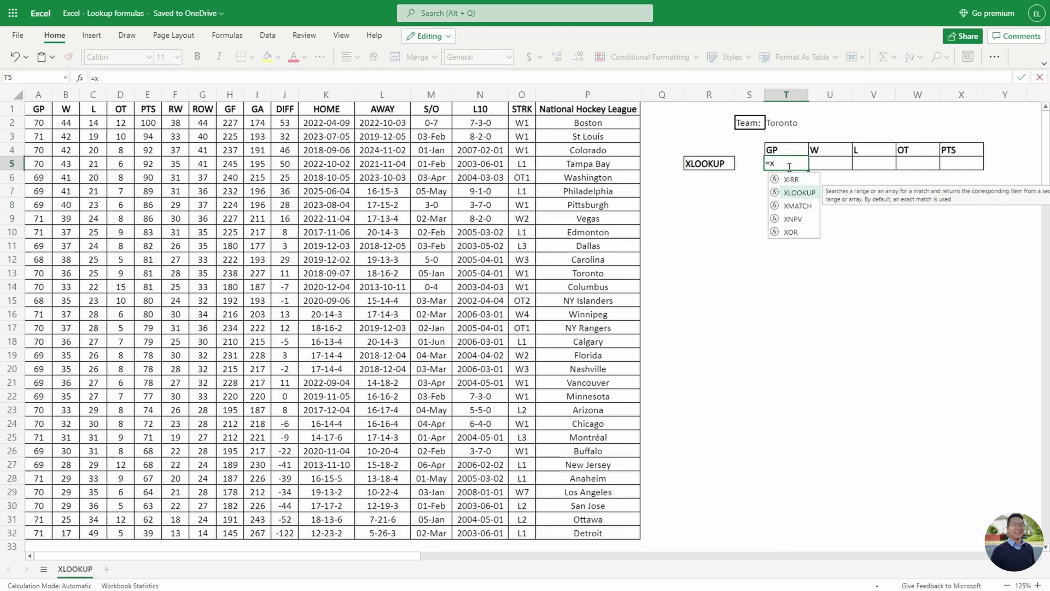
key("Tab")
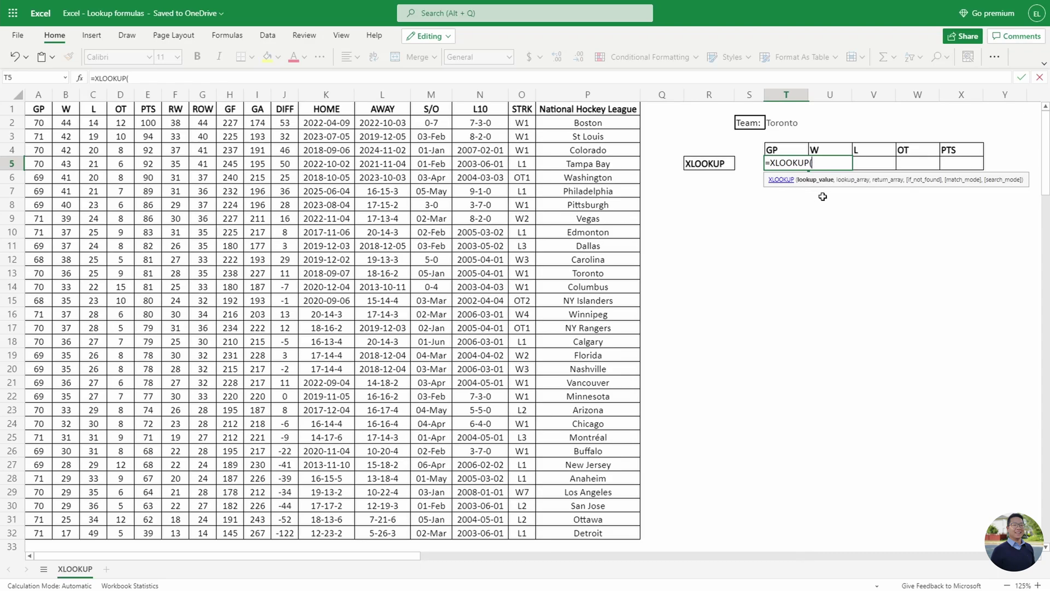
left_click(786, 122)
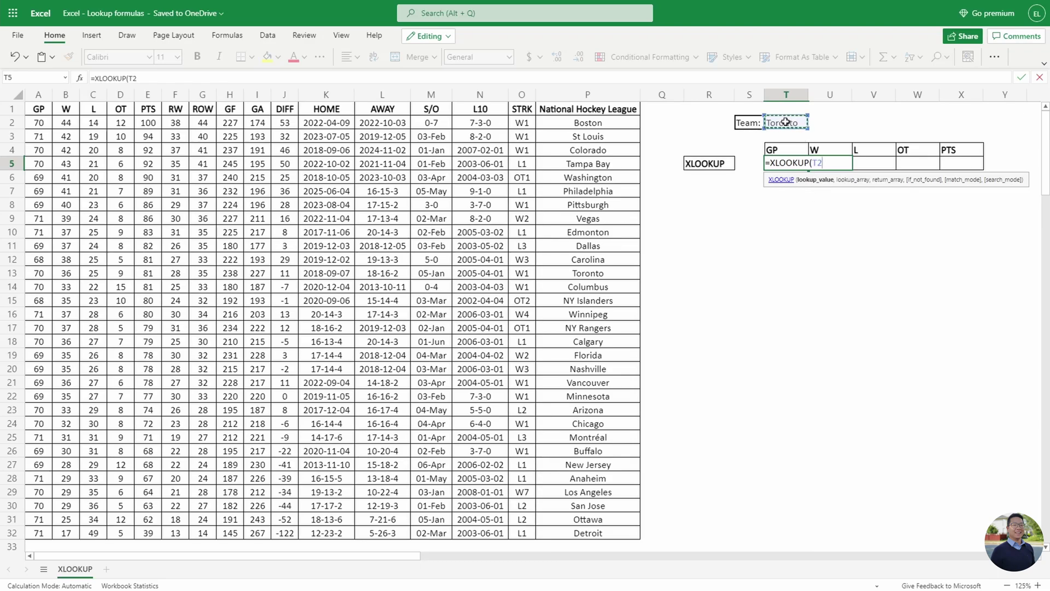
key("F4")
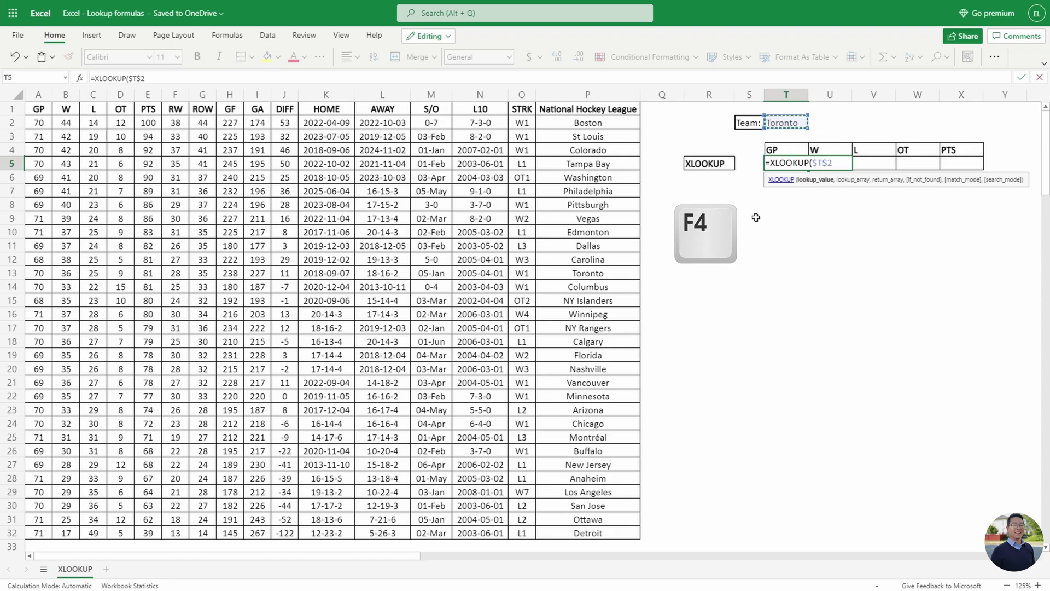
type(",")
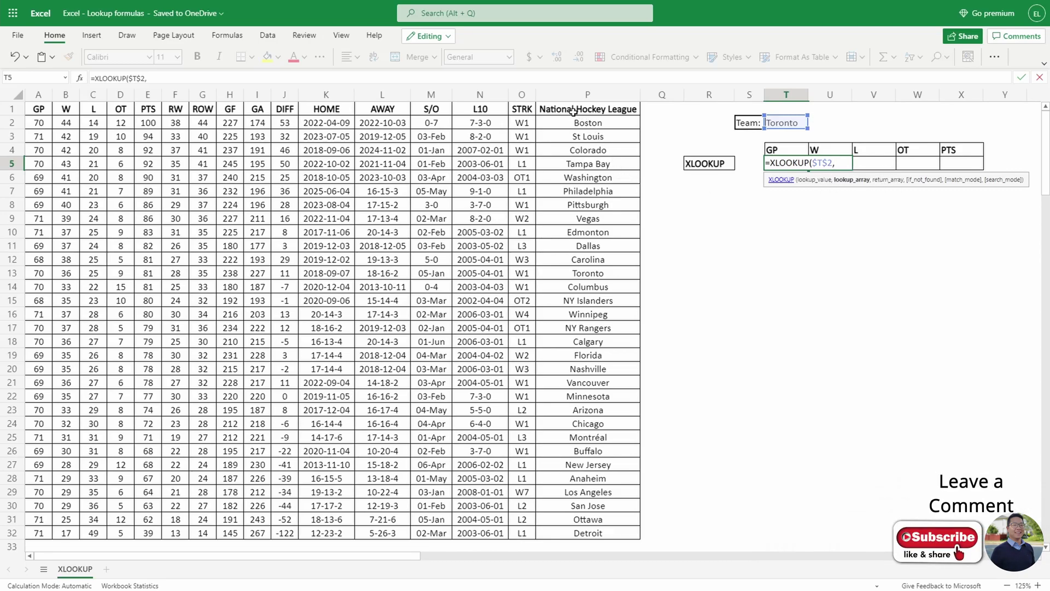
- Complete the XLOOKUP in T5 with the absolute lookup array $P$1:$P$32 and the relative return array A1:A32
left_click_drag(570, 110, 586, 533)
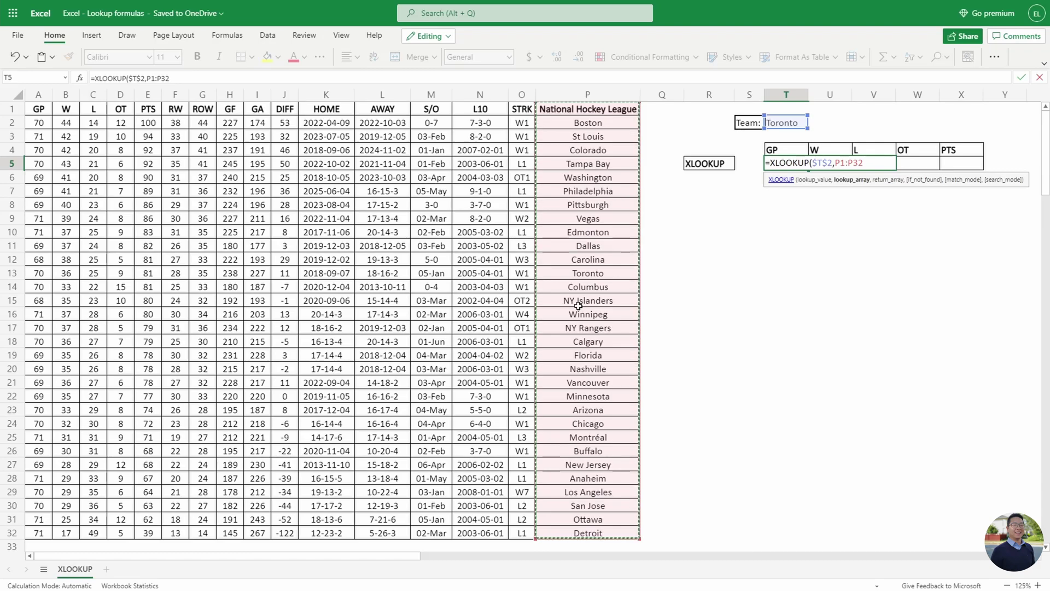
key("F4")
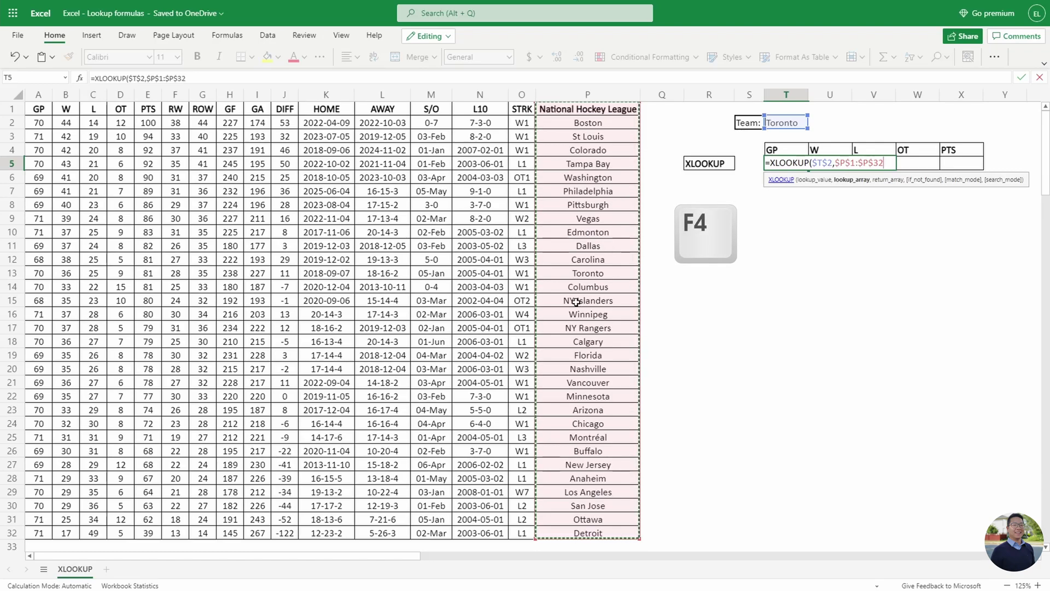
type(",")
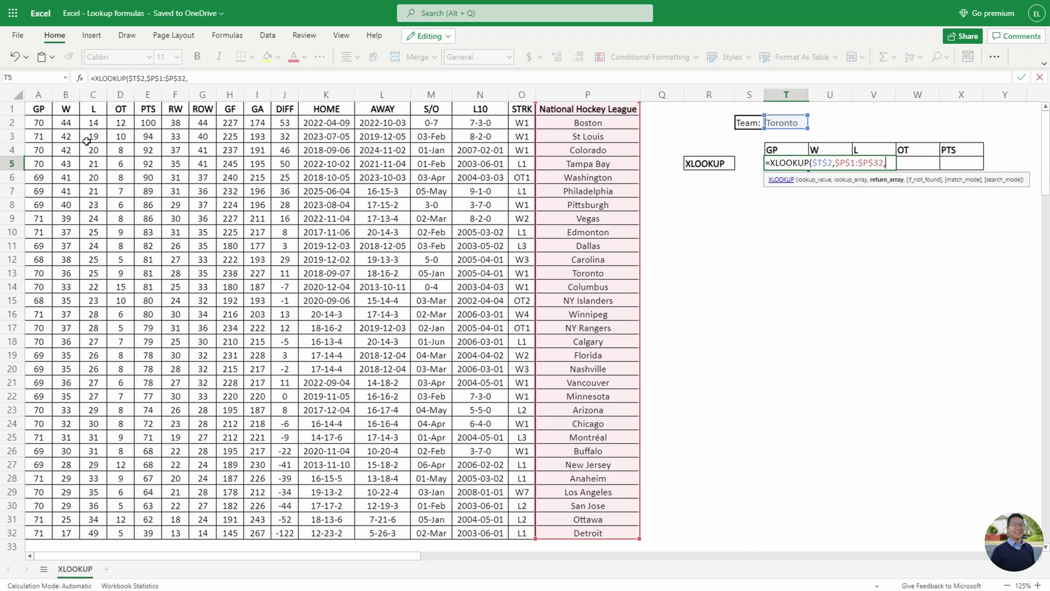
left_click_drag(34, 108, 43, 526)
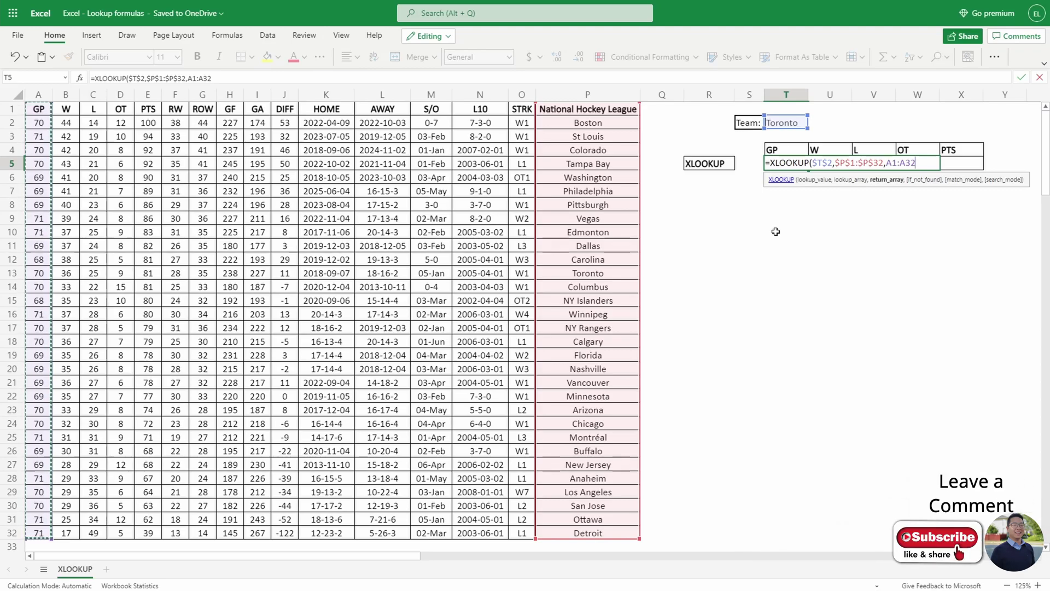
type(")")
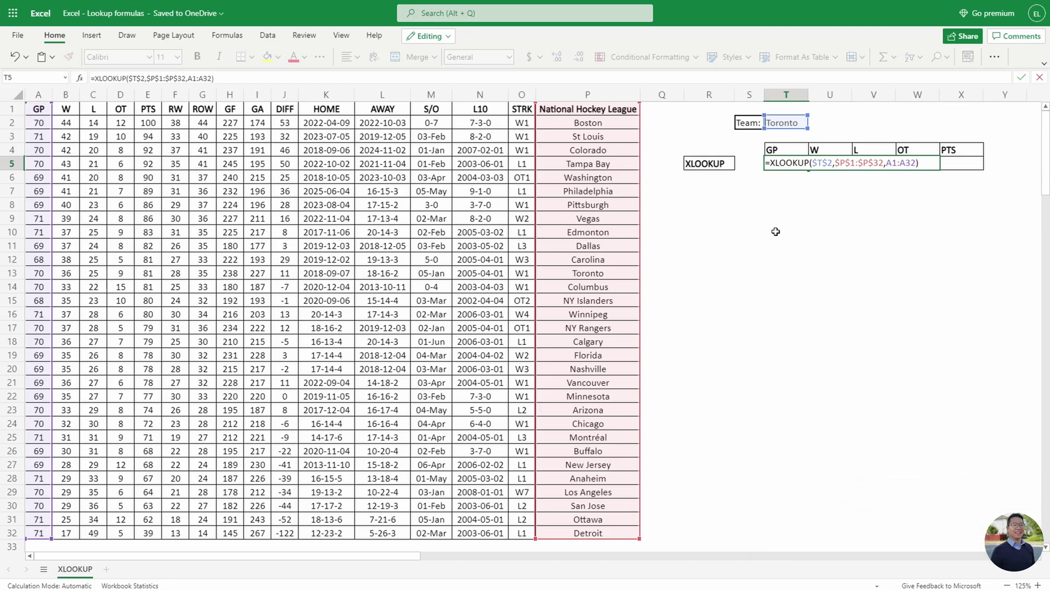
key("Return")
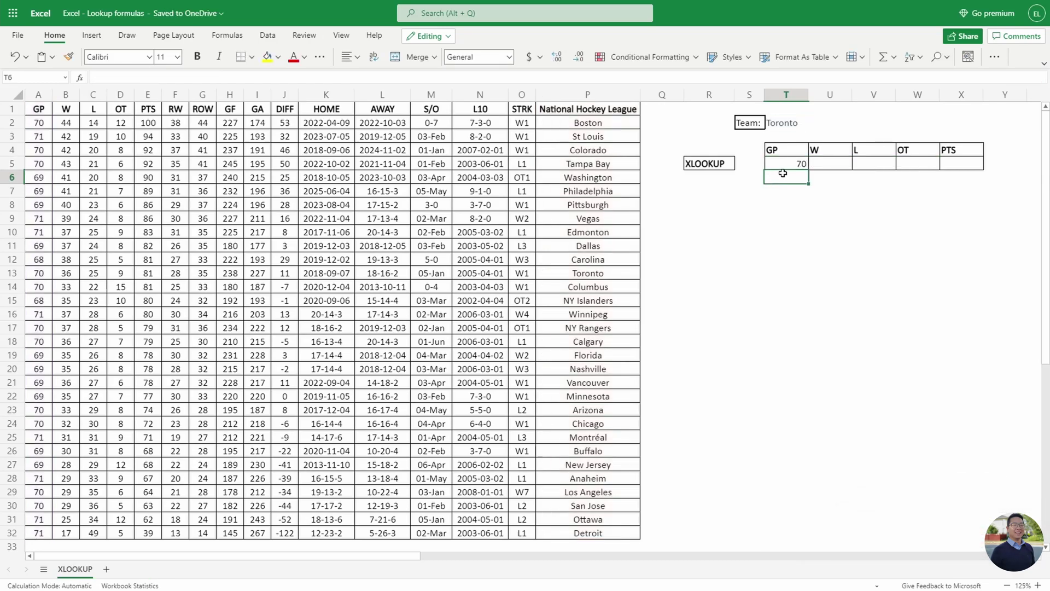
- Copy the XLOOKUP formula from T5 across to X5
left_click(786, 164)
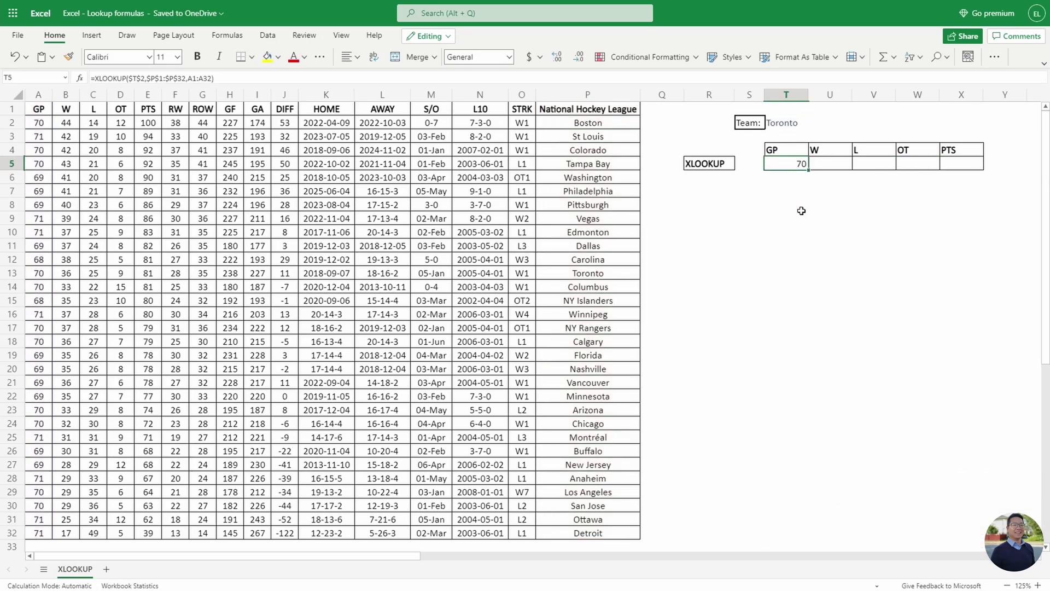
left_click_drag(808, 170, 966, 164)
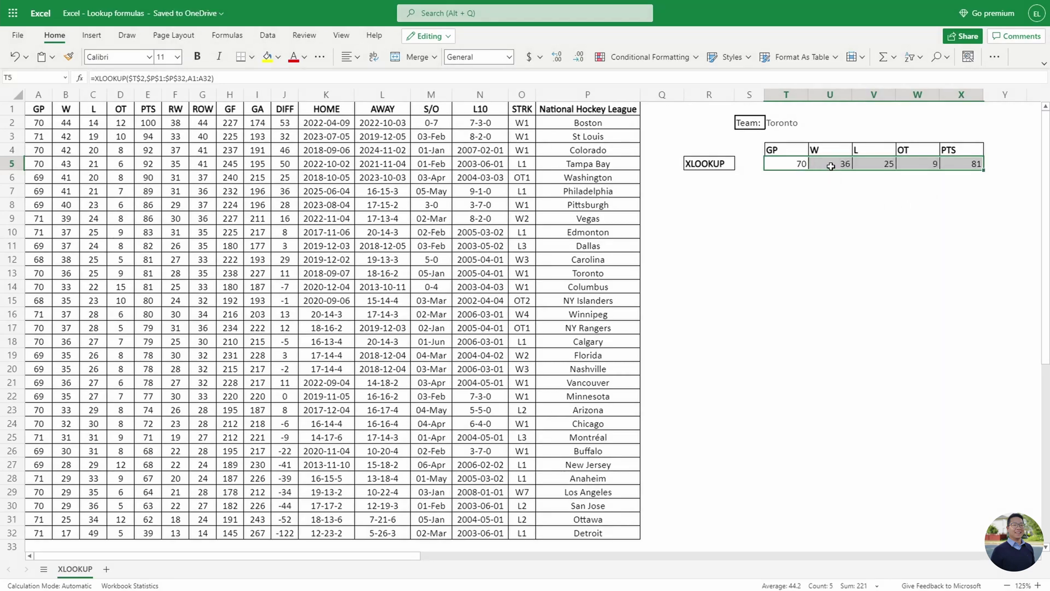
- Inspect the return arrays of the formulas in T5 and U5 and compare the row 5 results with Toronto's row in the table
left_click(800, 163)
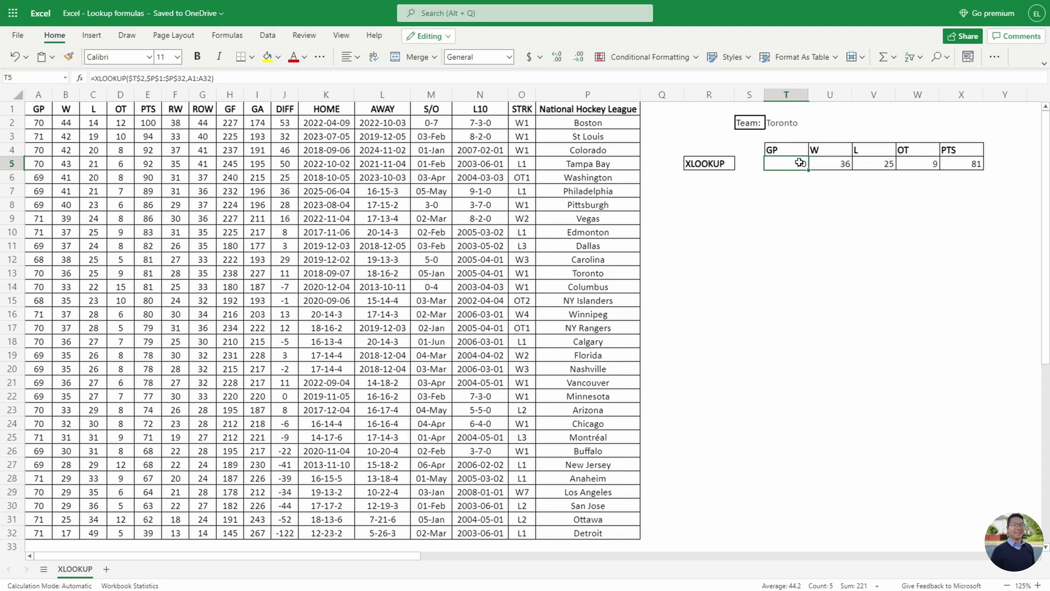
left_click(191, 78)
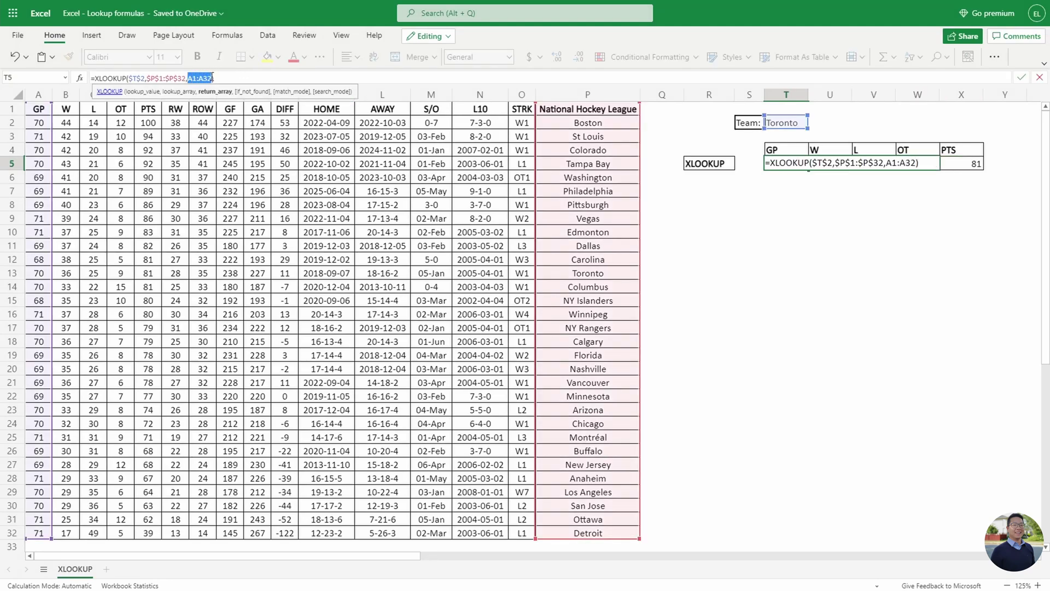
key("Escape")
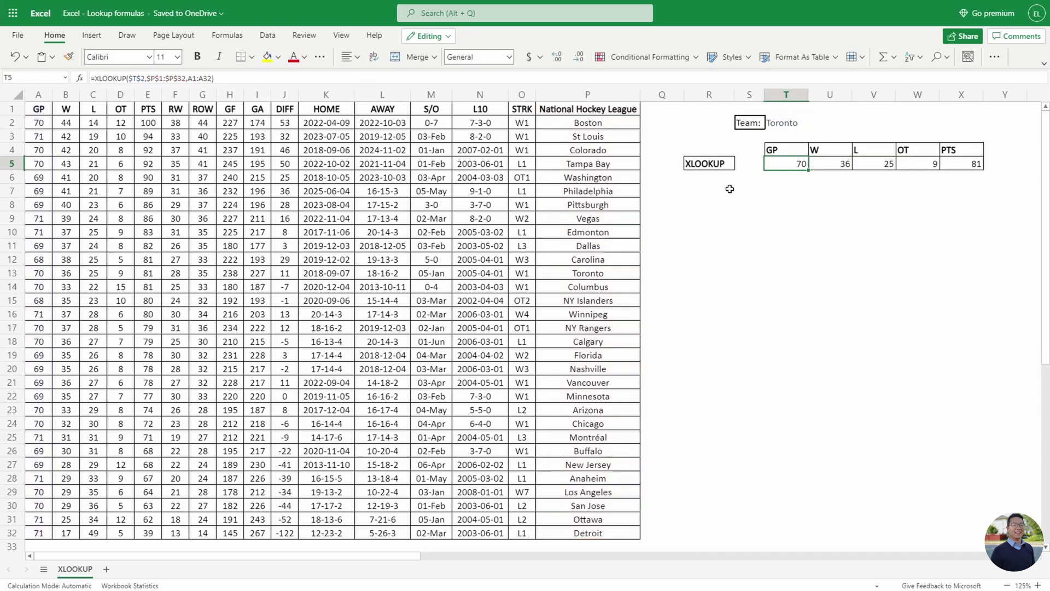
left_click(835, 164)
left_click(256, 73)
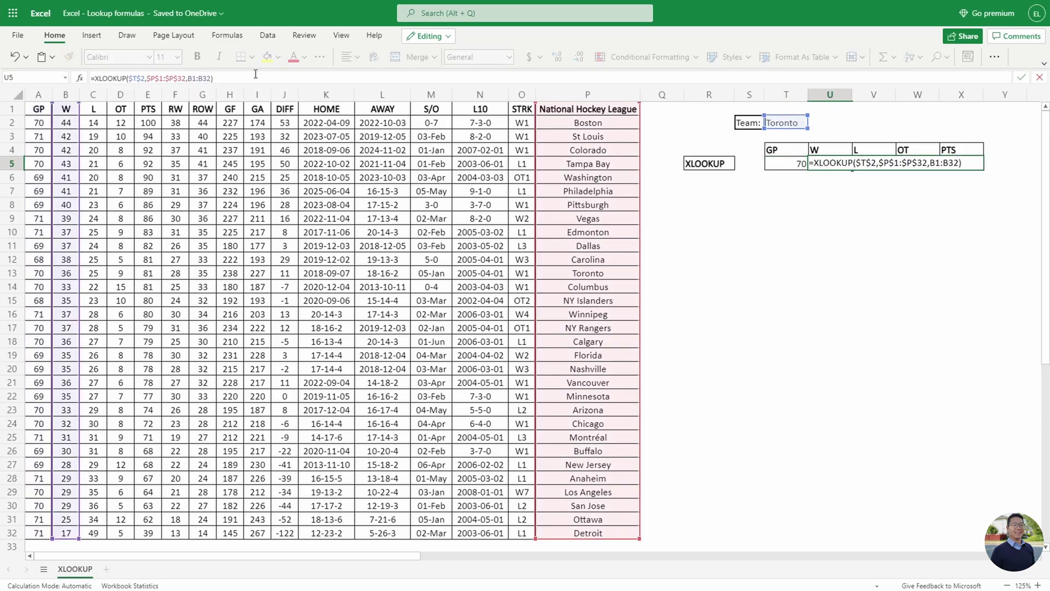
key("ctrl+Return")
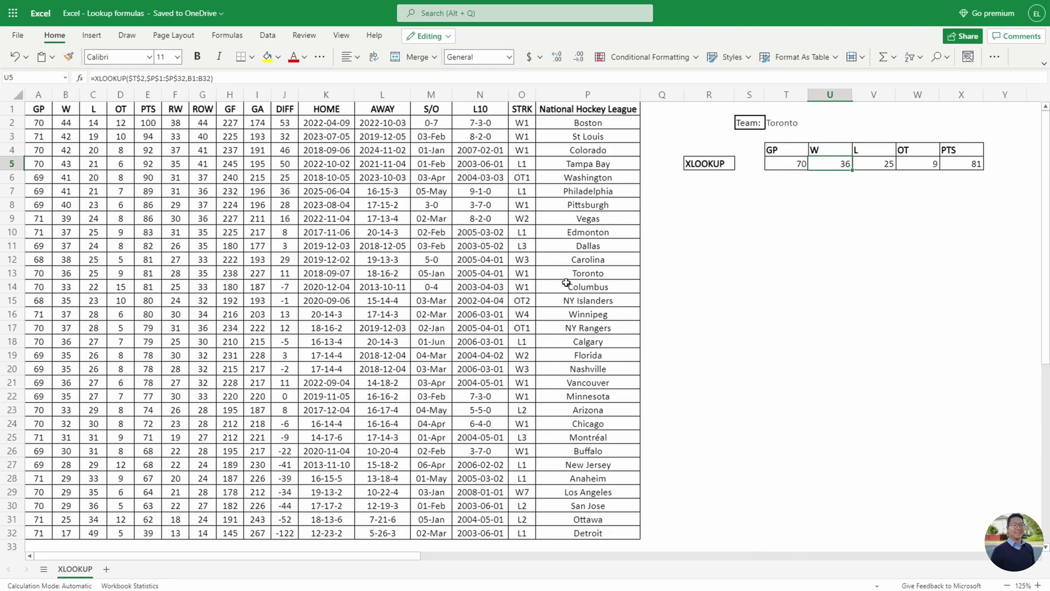
left_click_drag(564, 273, 44, 272)
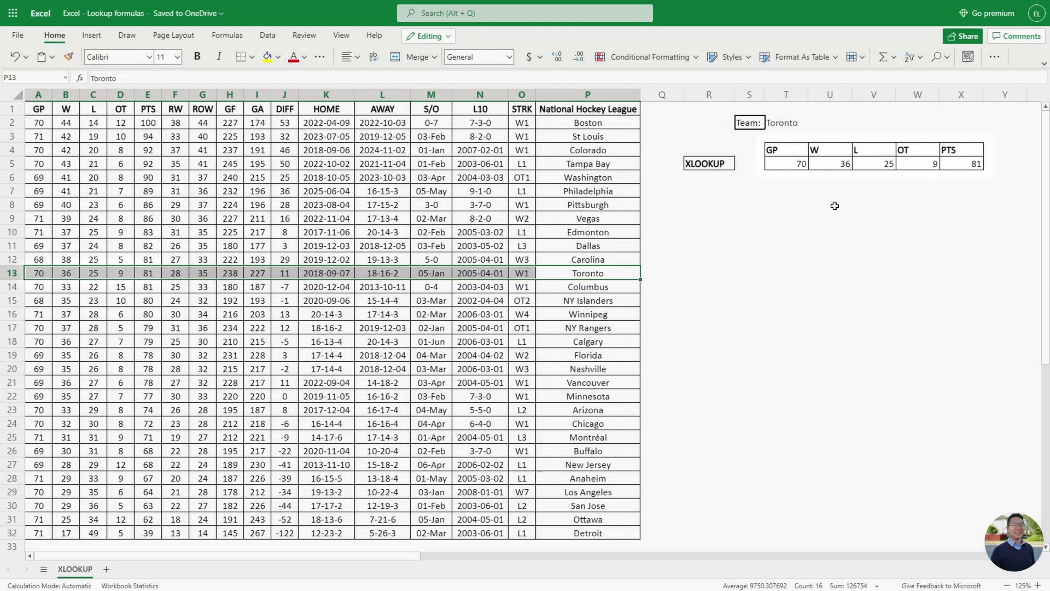
left_click(802, 206)
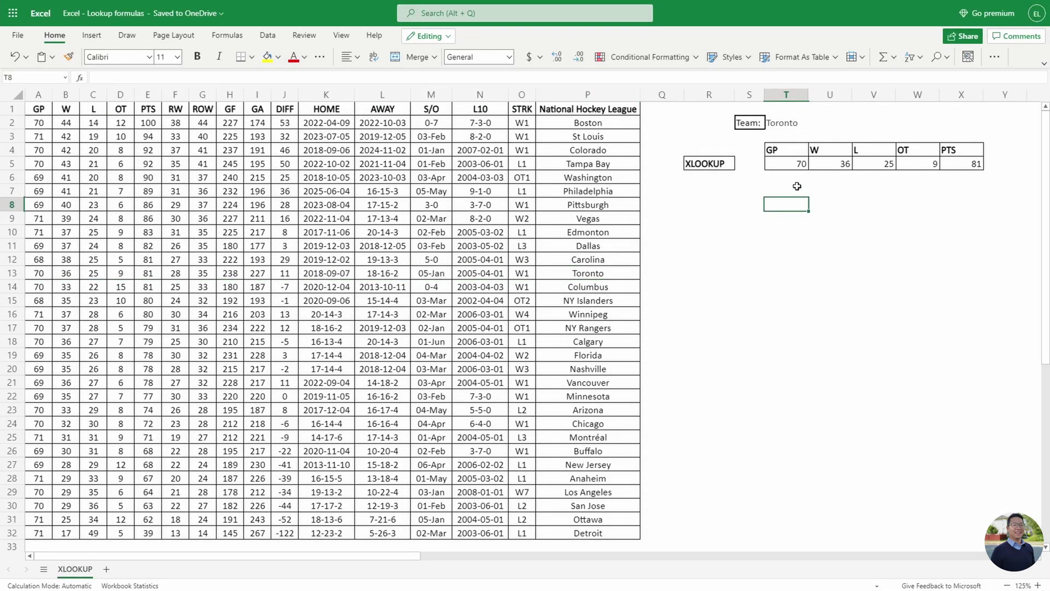
- Clear the formulas in U5:X5 and extend the XLOOKUP return array in T5 to A1:E32 so one formula covers GP to PTS
left_click_drag(836, 166, 942, 164)
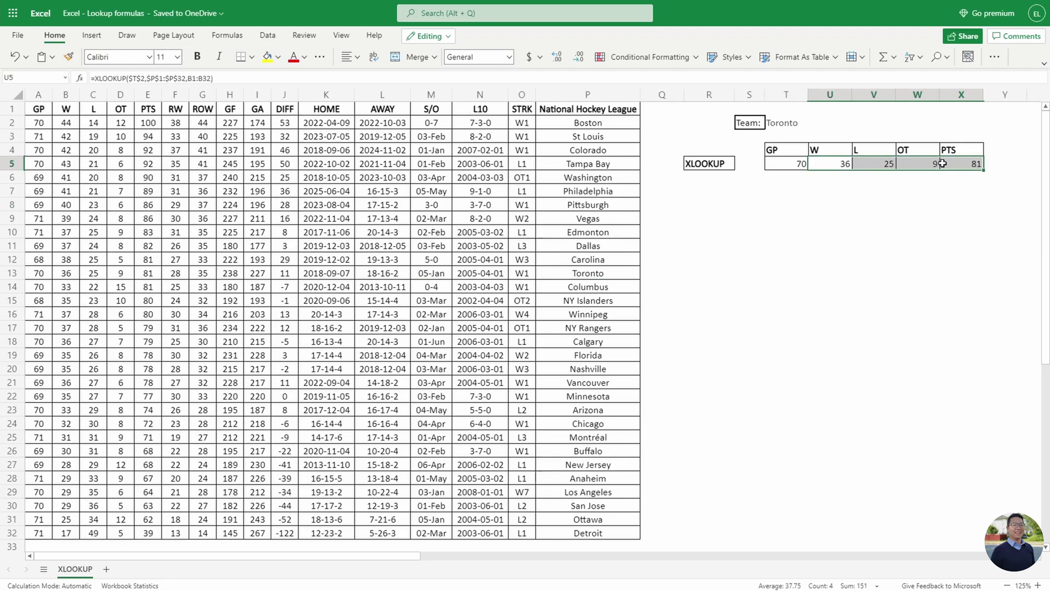
key("Delete")
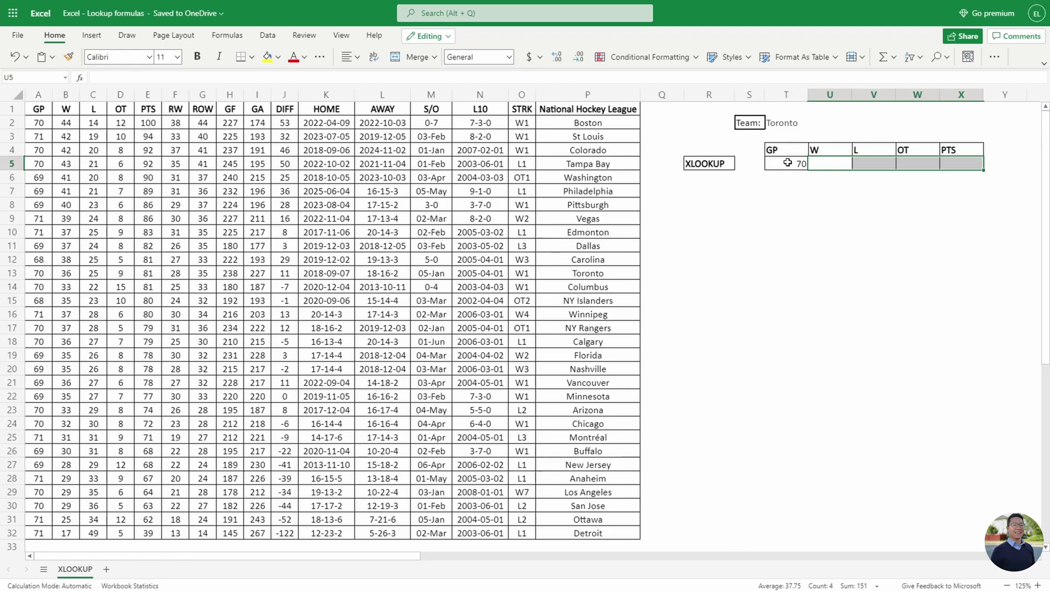
left_click(788, 163)
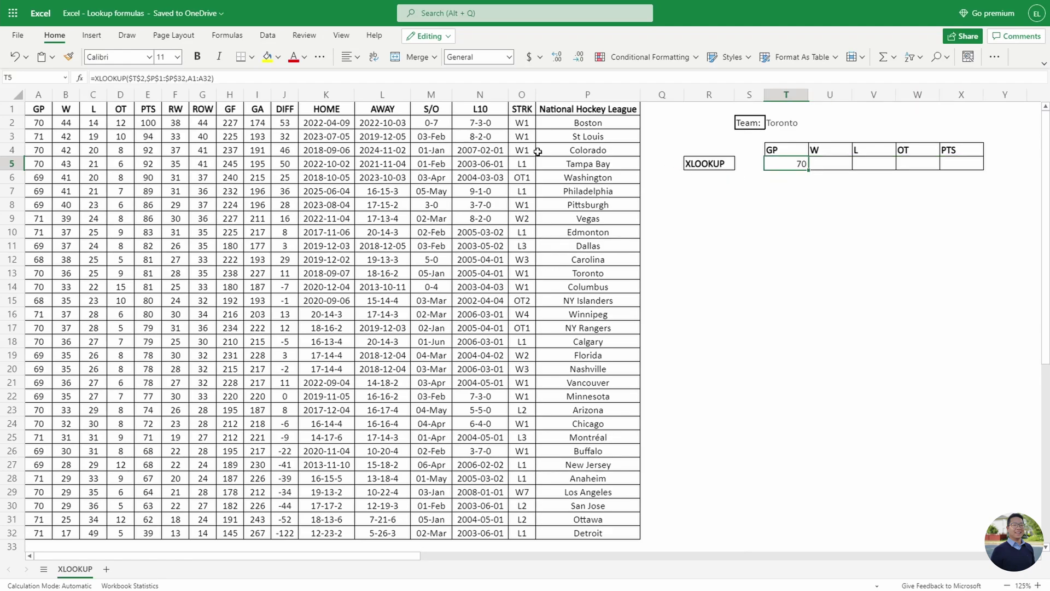
left_click(210, 79)
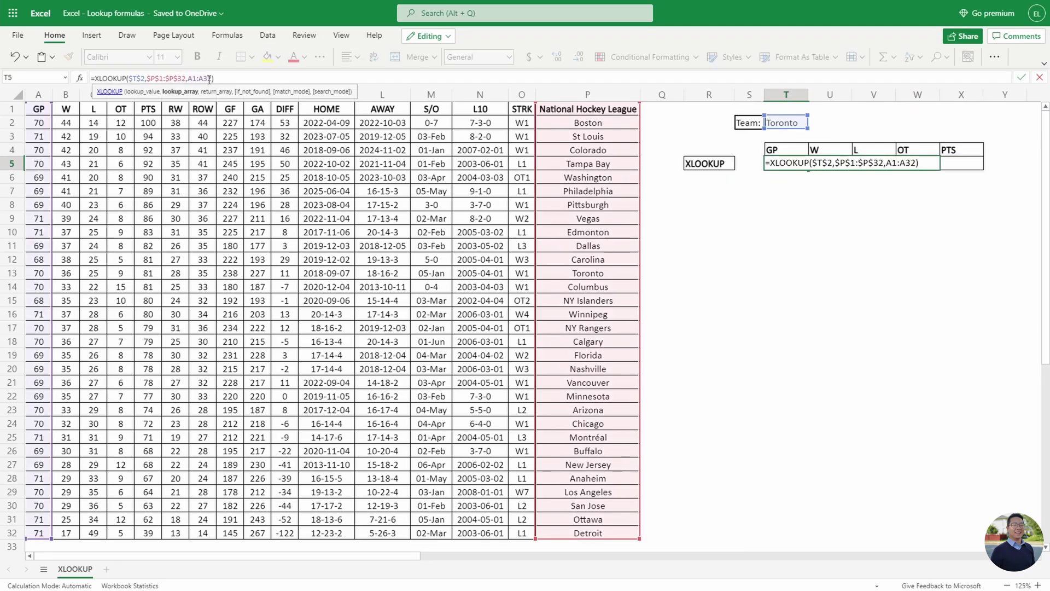
left_click(204, 78)
type("E")
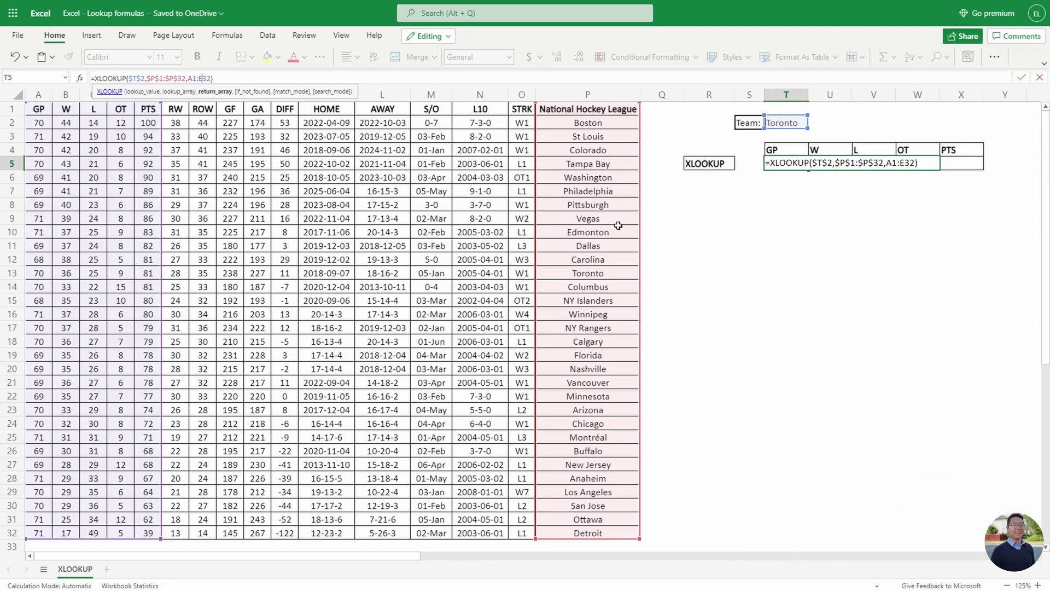
key("Return")
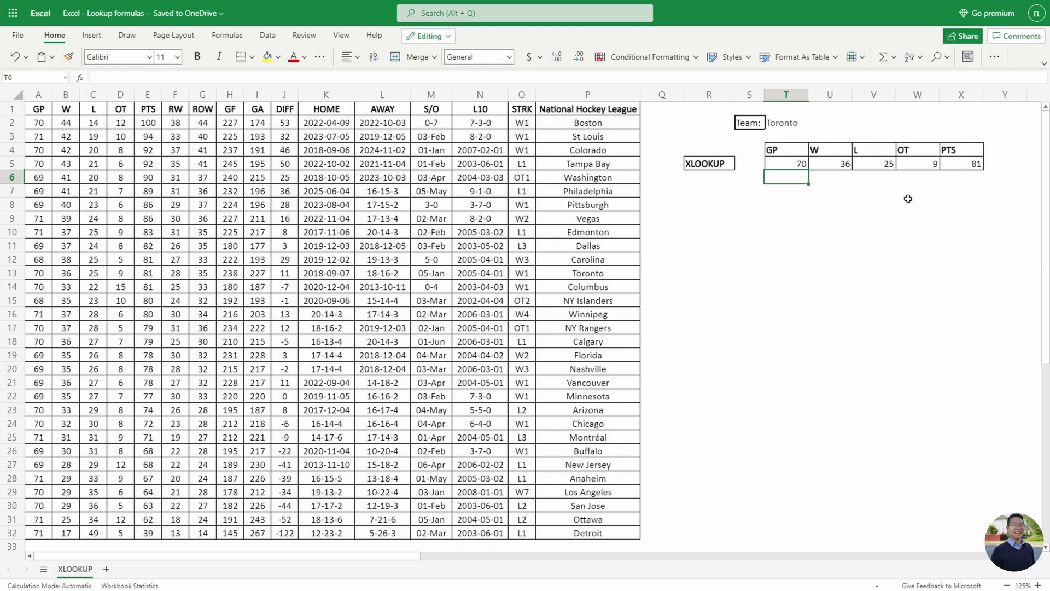
- Examine the formula shown for the spilled cell U5 and compare it with the source formula in T5
key("Up")
key("Right")
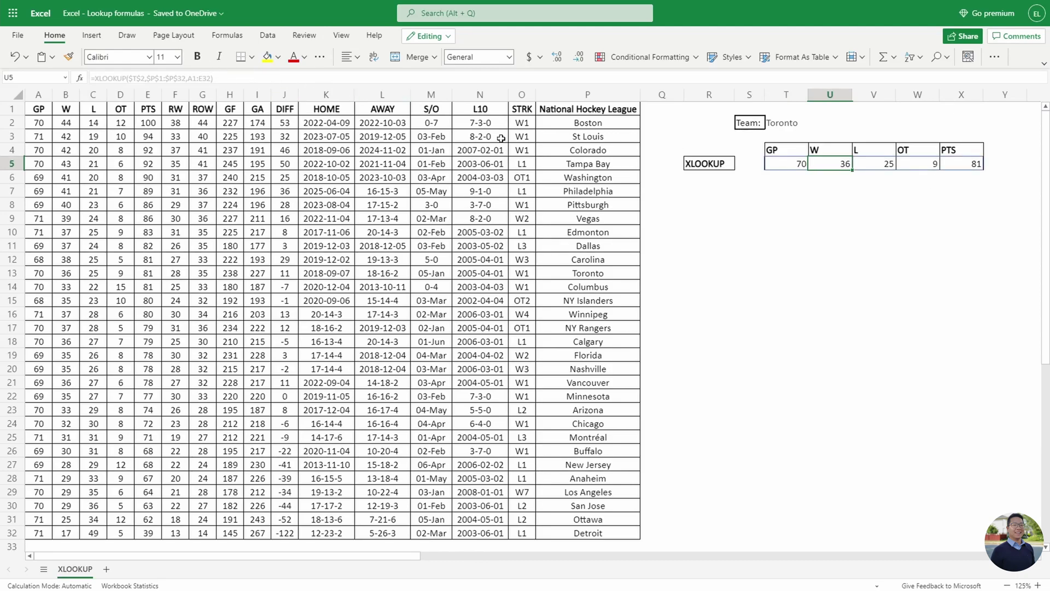
left_click(109, 77)
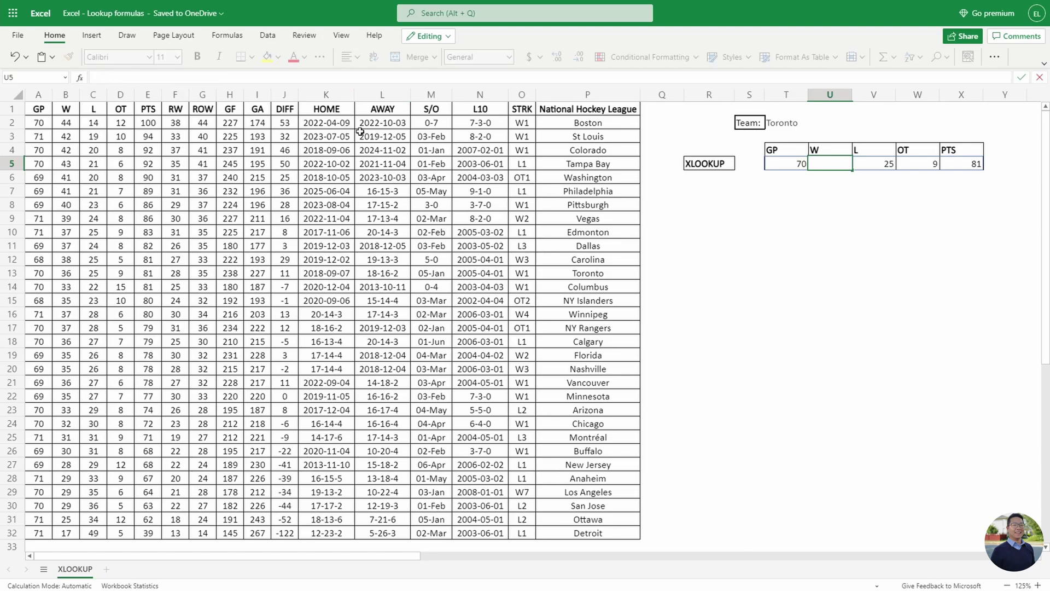
key("Escape")
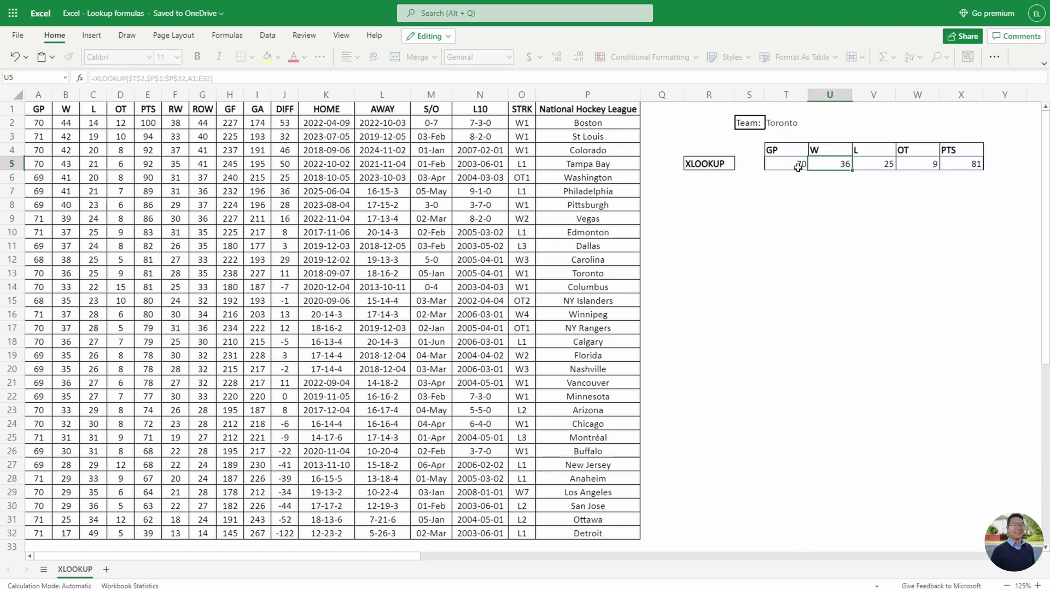
left_click(796, 164)
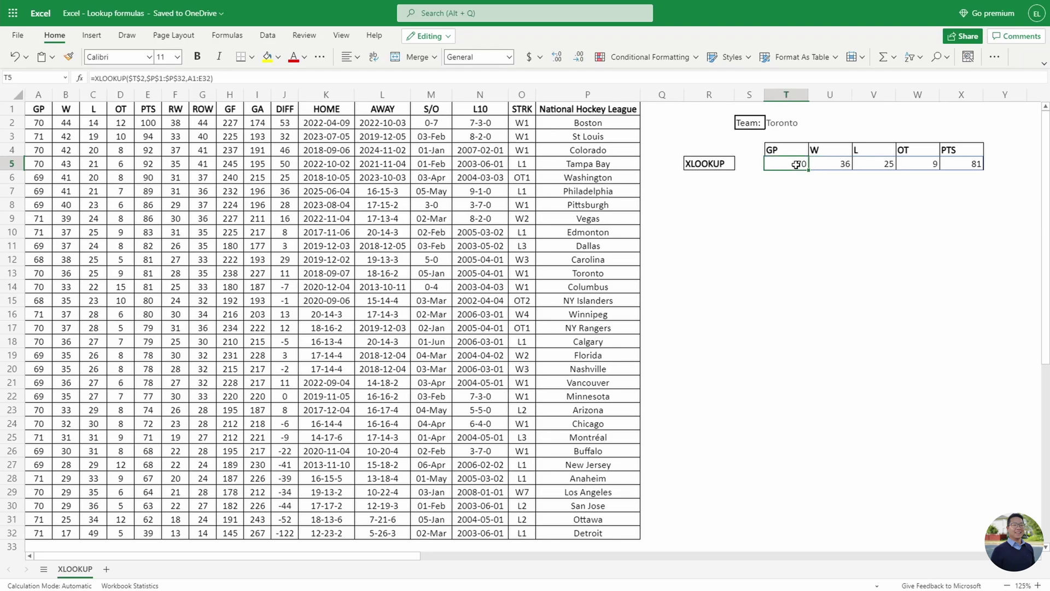